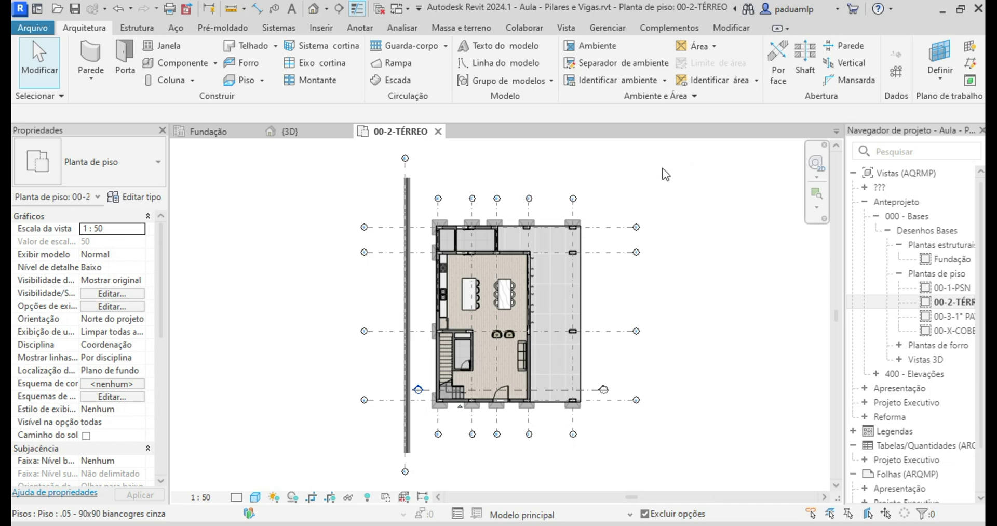
Step: Create a structural plan view for the Planta Baixa Térreo level
{"action": "left_click", "coordinate": [566, 28]}
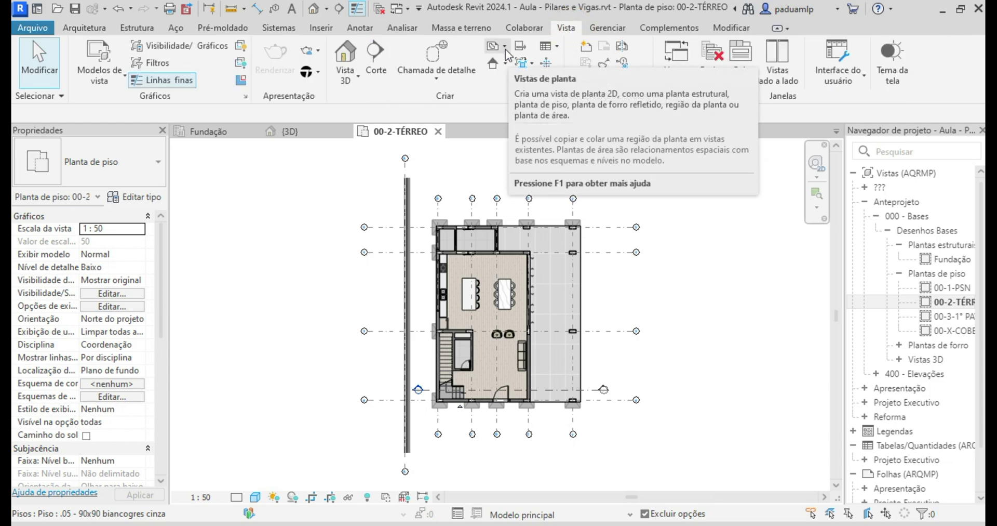
{"action": "left_click", "coordinate": [505, 48]}
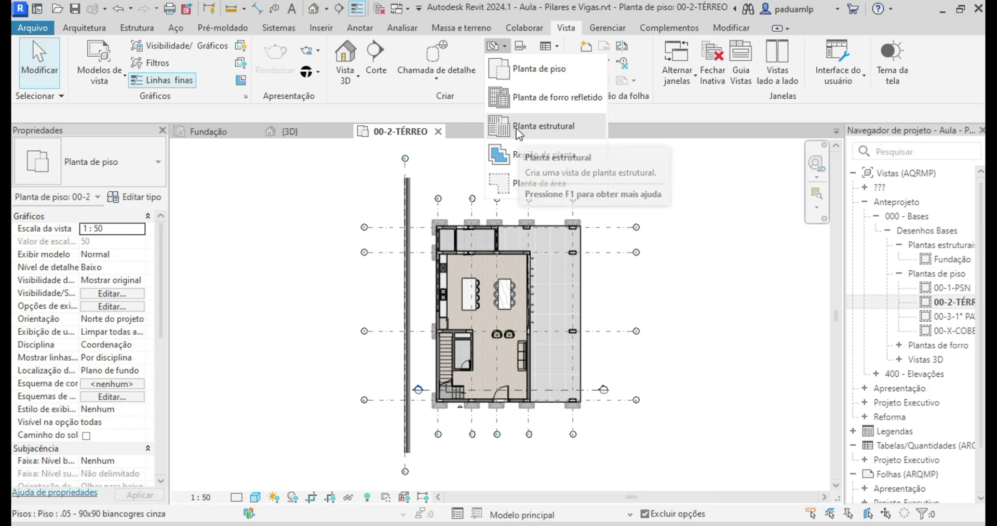
{"action": "left_click", "coordinate": [532, 131]}
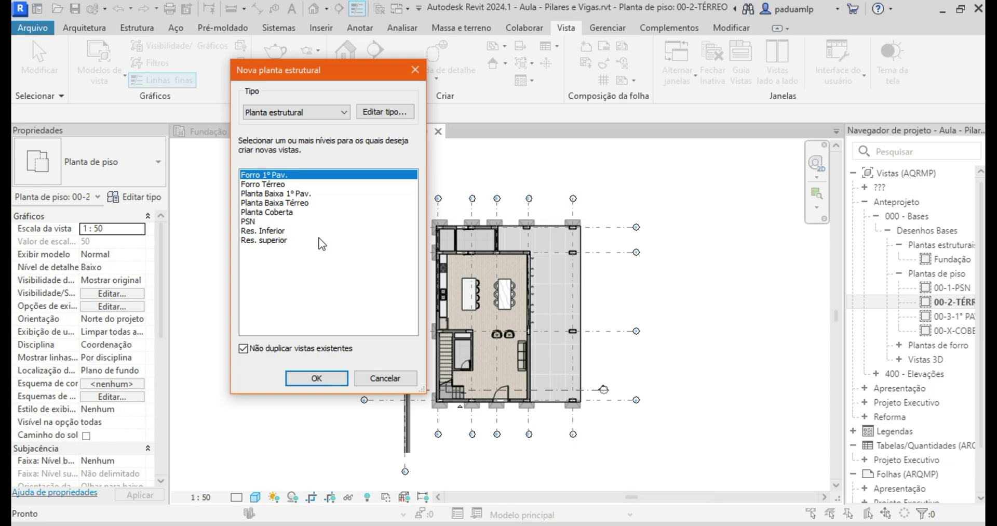
{"action": "left_click", "coordinate": [270, 204]}
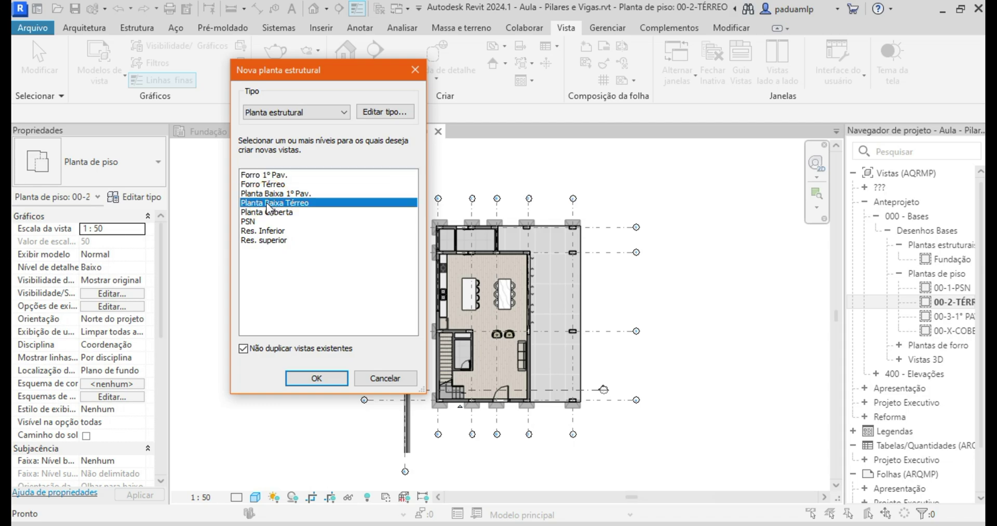
{"action": "left_click", "coordinate": [315, 378]}
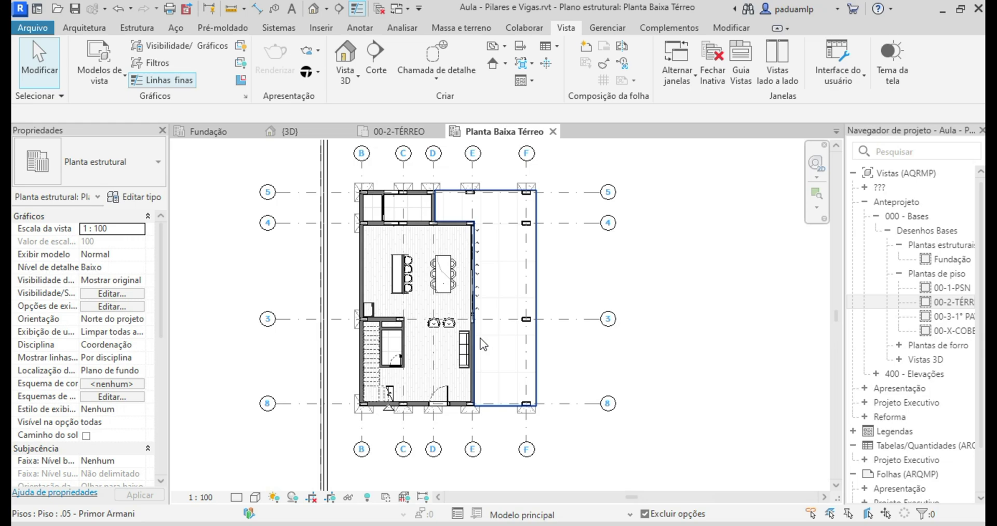
Step: Apply the EX - Estrutural view template to the Planta Baixa Térreo structural plan
{"action": "scroll", "coordinate": [67, 376], "scroll_direction": "down", "scroll_amount": 6}
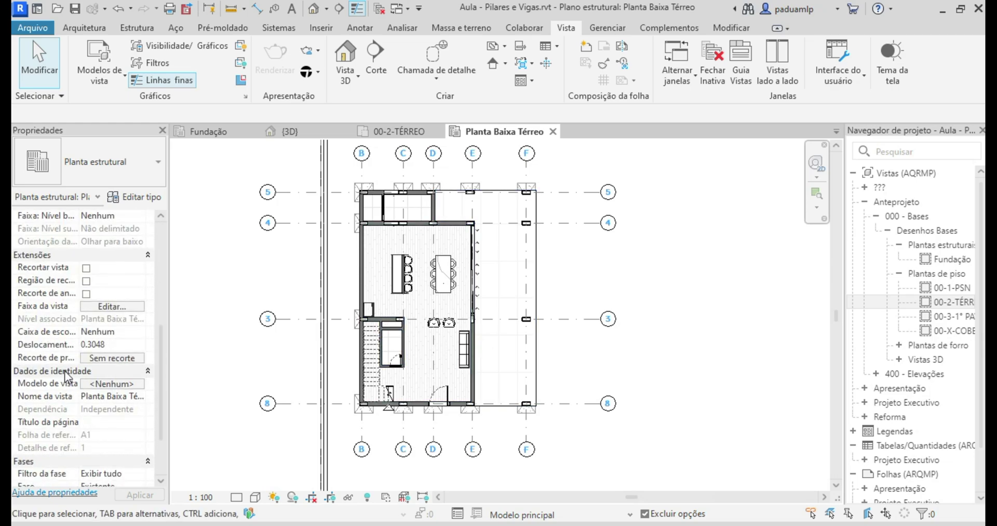
{"action": "left_click", "coordinate": [130, 385]}
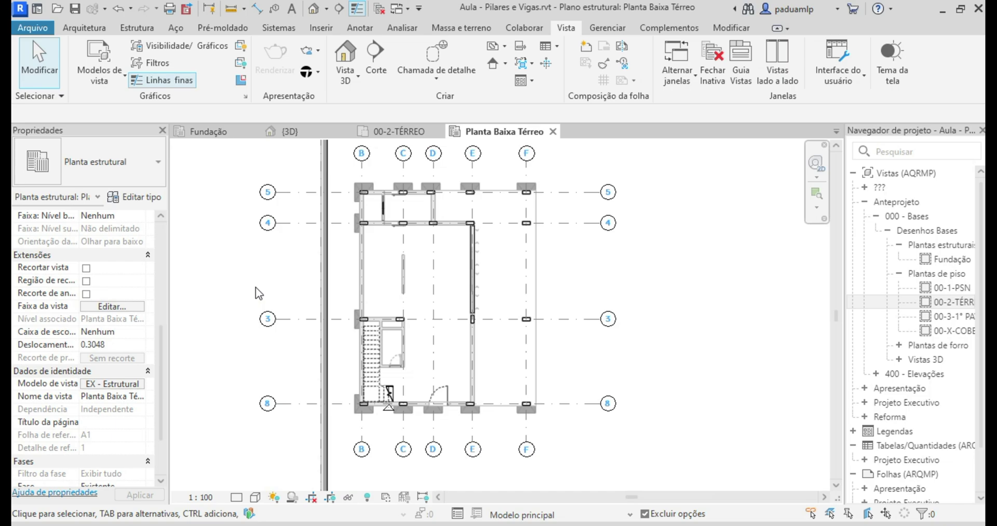
{"action": "key", "text": "Escape"}
Step: Try the Acima view direction on the Planta estrutural view type and return it to Abaixo
{"action": "left_click", "coordinate": [138, 201]}
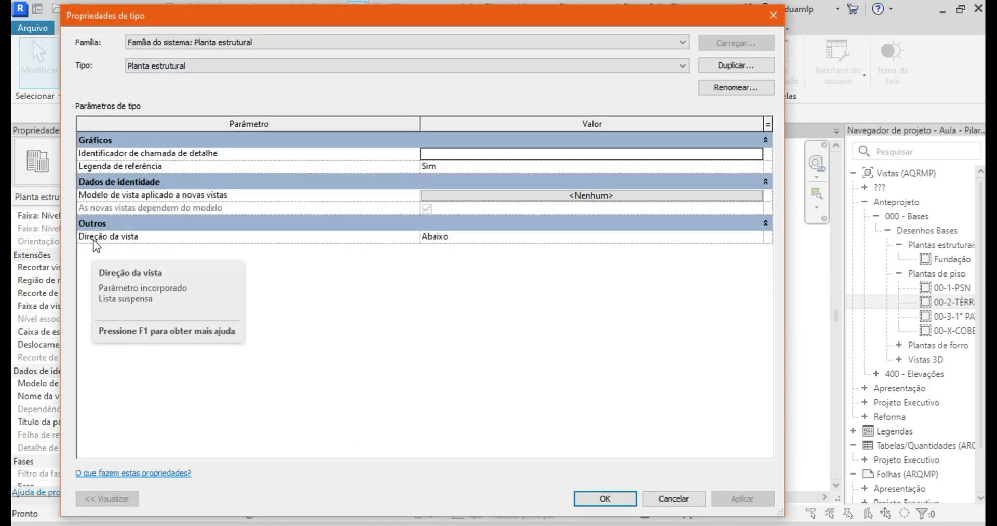
{"action": "left_click", "coordinate": [739, 240]}
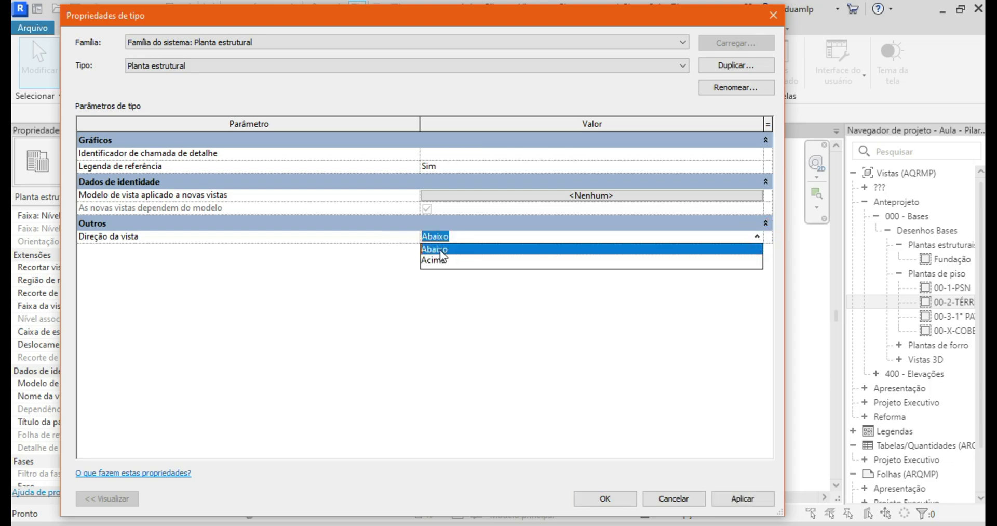
{"action": "left_click", "coordinate": [441, 263]}
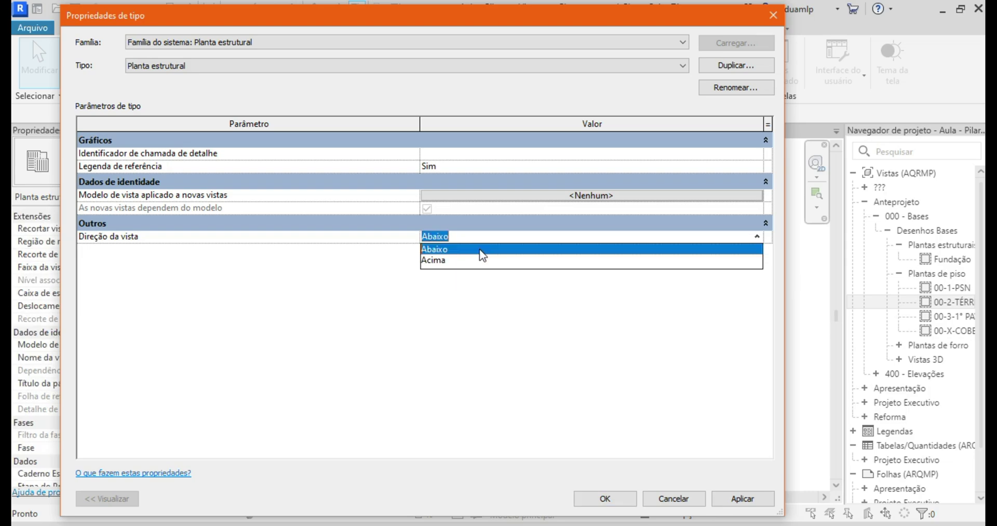
{"action": "left_click", "coordinate": [602, 498]}
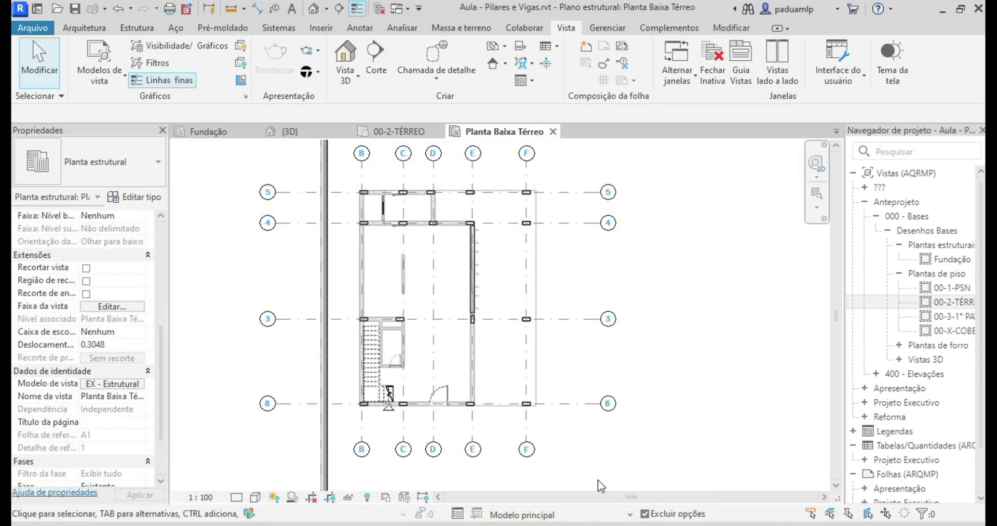
Step: Switch to the Fundação structural plan and look at the existing beam along grid B
{"action": "left_click", "coordinate": [208, 133]}
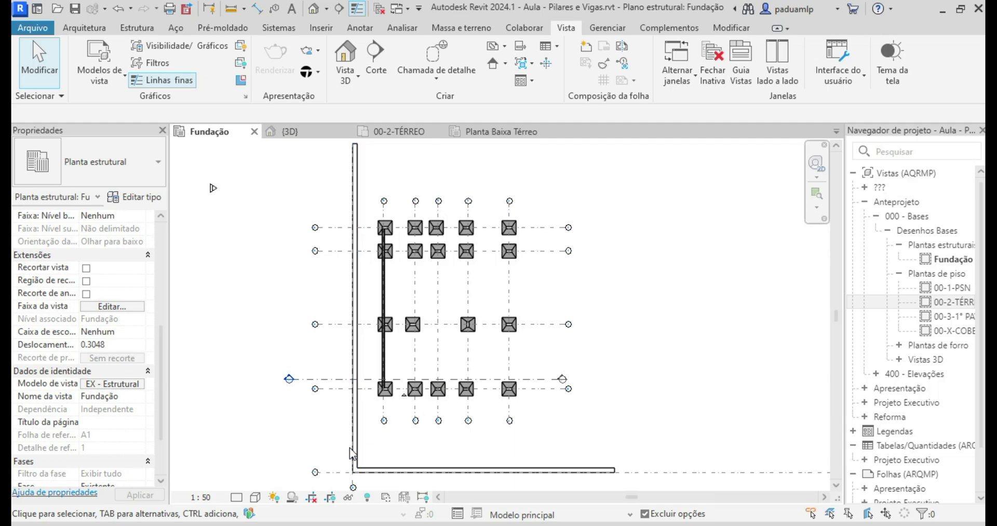
{"action": "scroll", "coordinate": [461, 270], "scroll_direction": "up", "scroll_amount": 3}
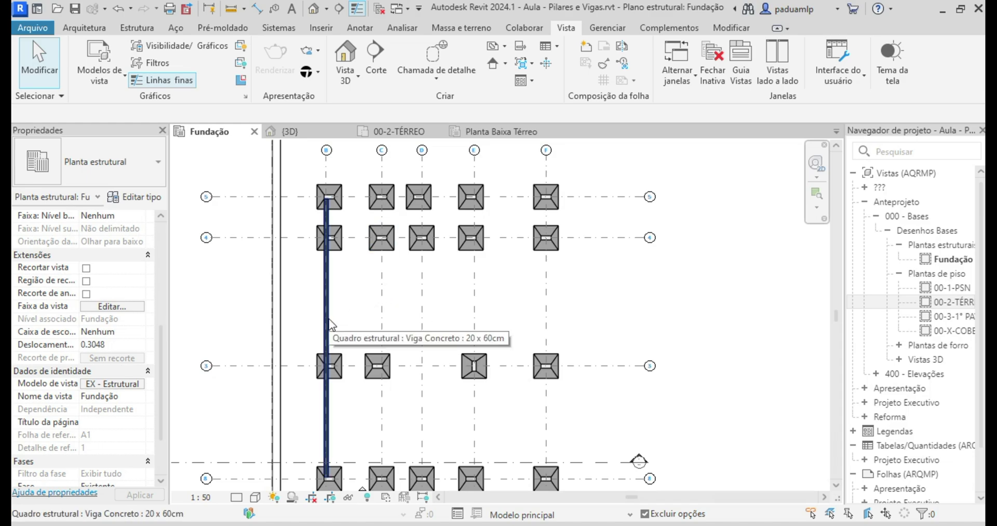
{"action": "scroll", "coordinate": [365, 301], "scroll_direction": "down", "scroll_amount": 1}
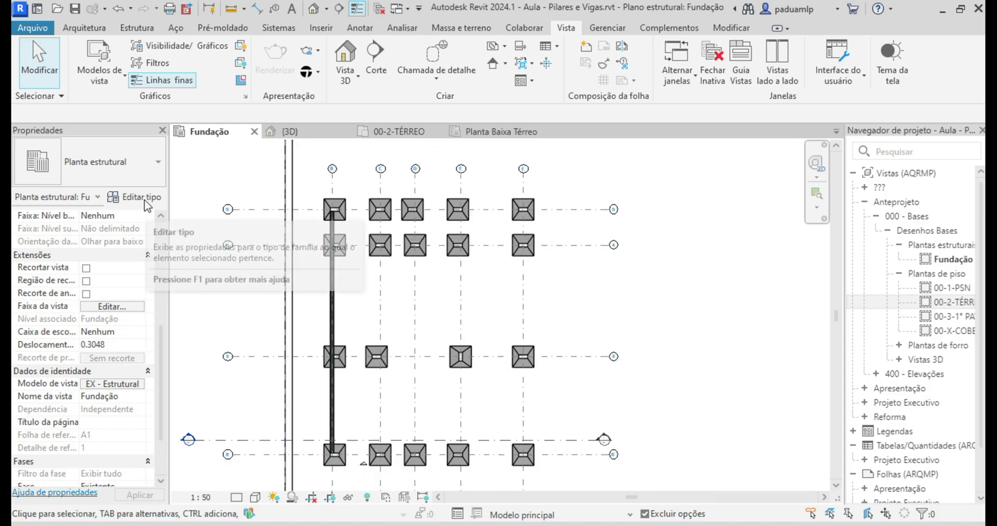
Step: Try the Acima view direction on the Fundação plan's view type and check the plan's view range
{"action": "left_click", "coordinate": [148, 200]}
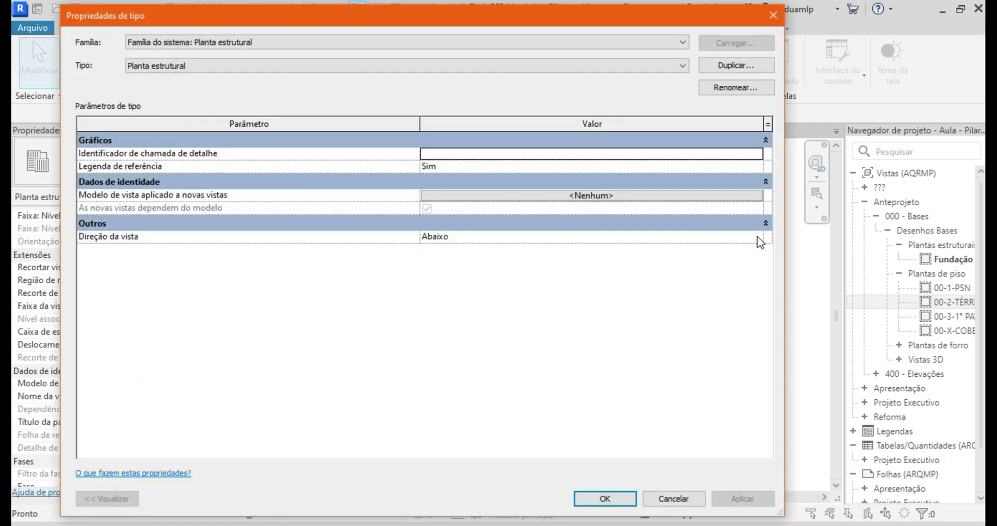
{"action": "left_click", "coordinate": [757, 235]}
{"action": "left_click", "coordinate": [433, 262]}
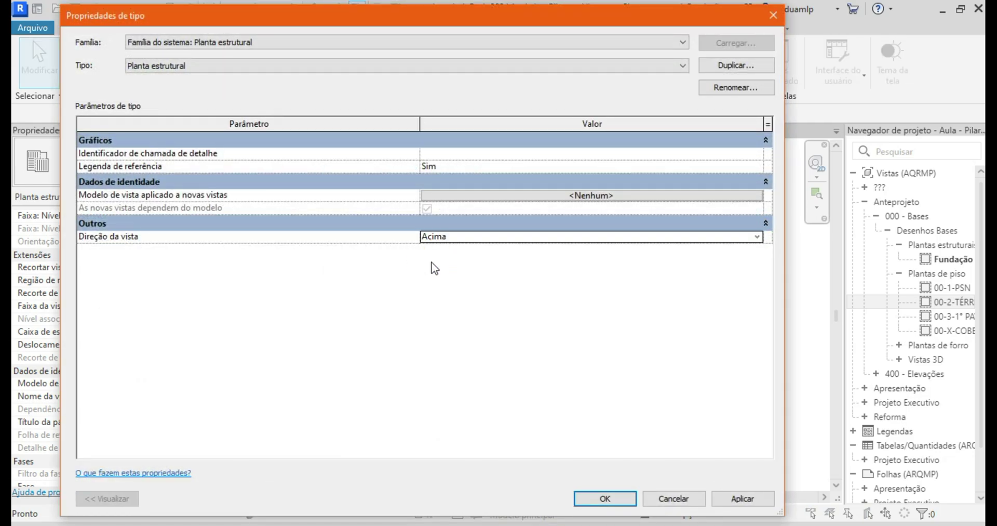
{"action": "left_click", "coordinate": [620, 499]}
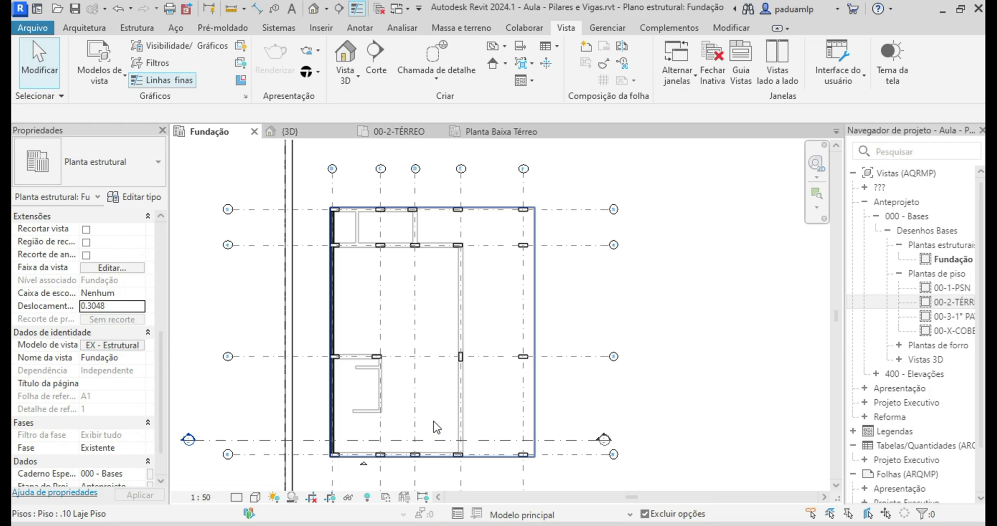
{"action": "left_click", "coordinate": [110, 268]}
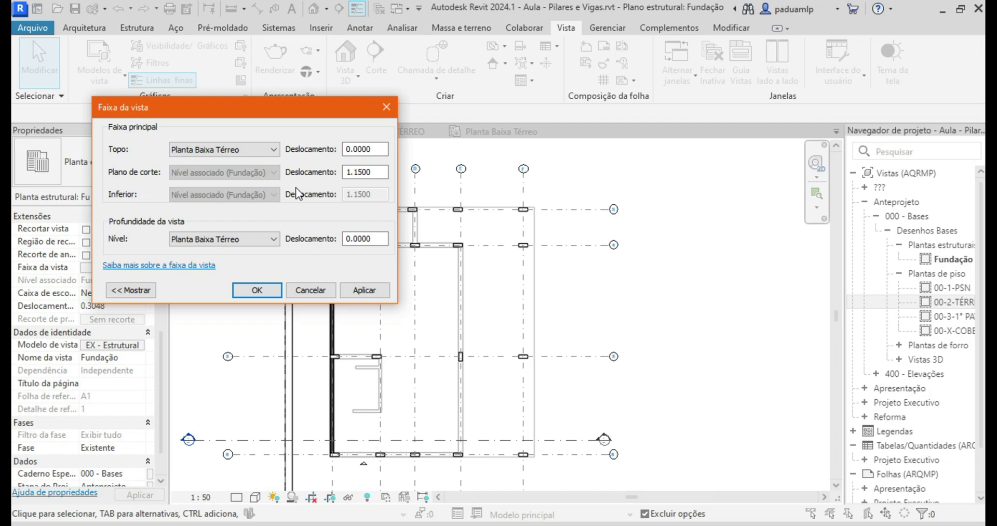
{"action": "left_click", "coordinate": [323, 289]}
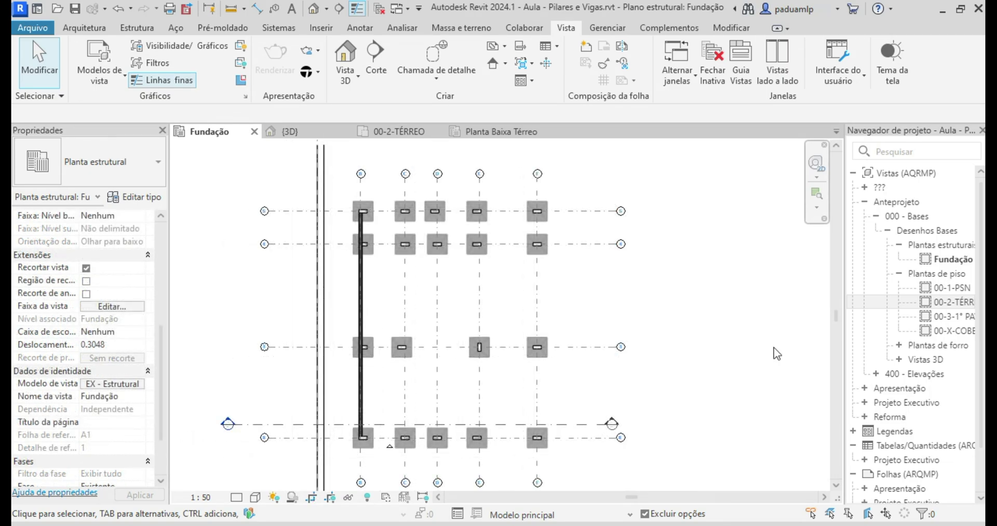
Step: Start a structural beam of type Viga Concreto 20 x 60cm with the Planta Baixa Térreo level as placement plane
{"action": "left_click", "coordinate": [137, 28]}
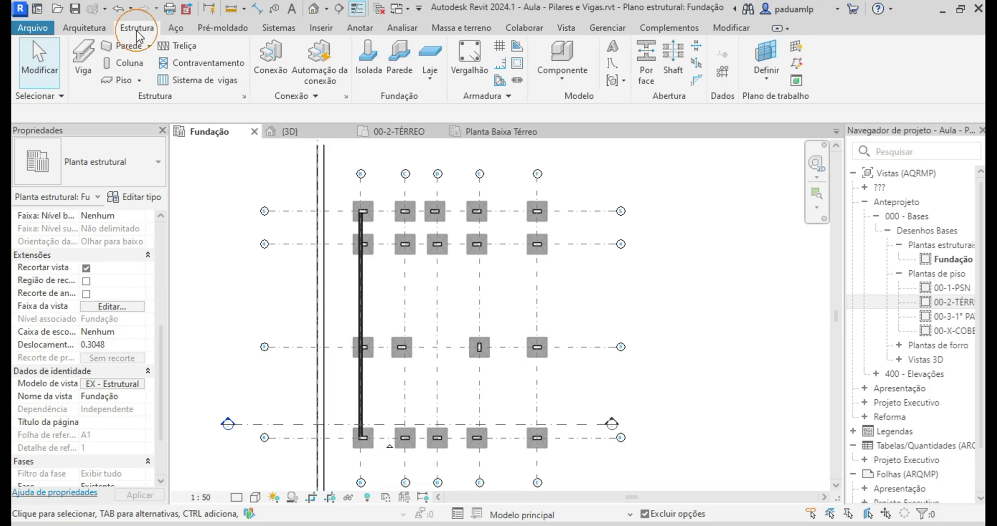
{"action": "left_click", "coordinate": [84, 68]}
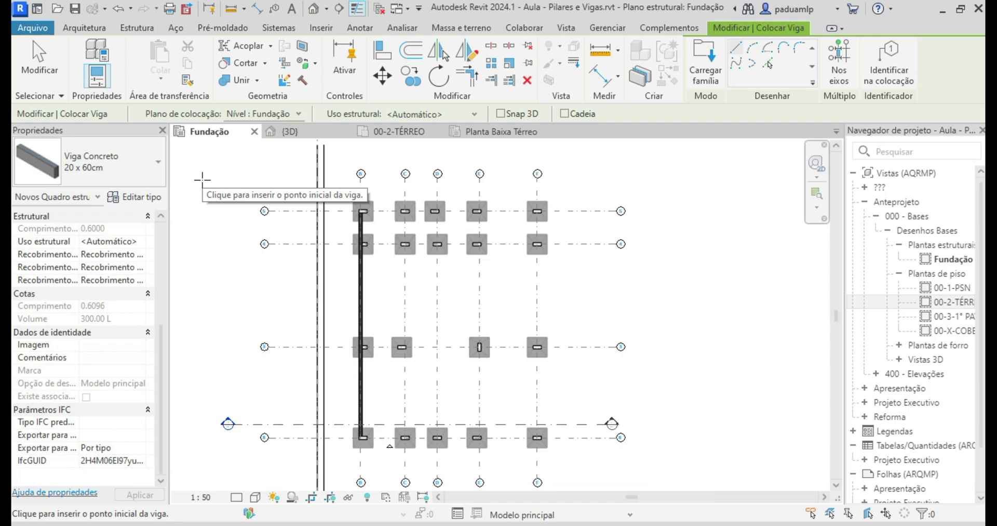
{"action": "left_click", "coordinate": [141, 163]}
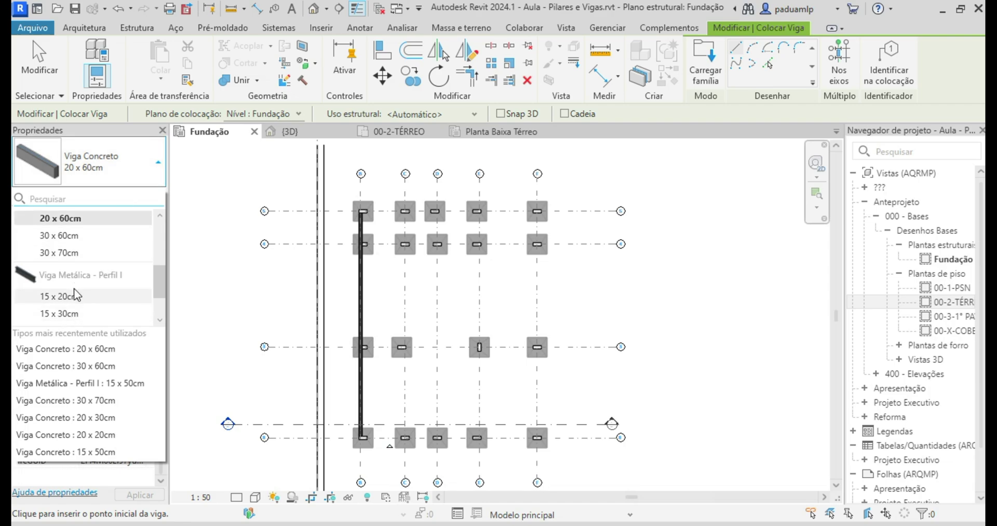
{"action": "left_click", "coordinate": [123, 171]}
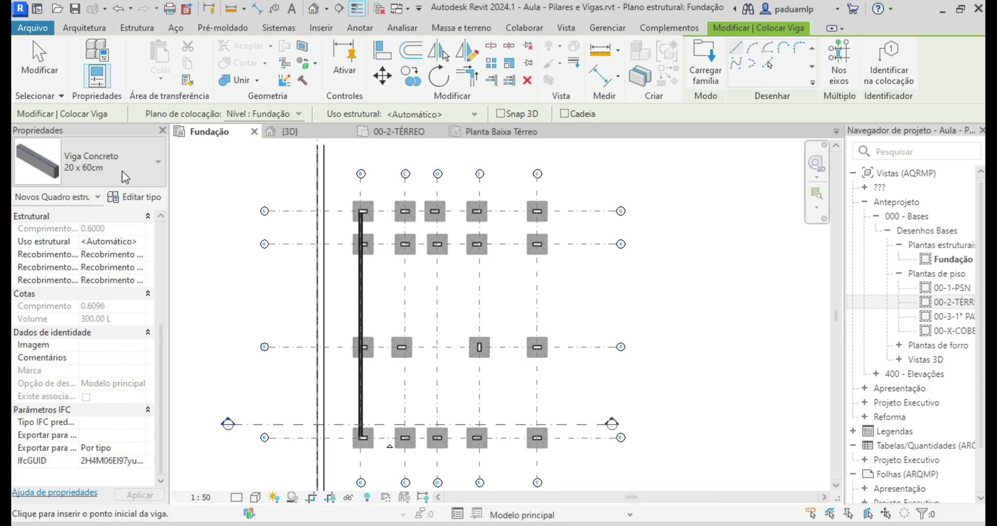
{"action": "scroll", "coordinate": [115, 312], "scroll_direction": "up", "scroll_amount": 5}
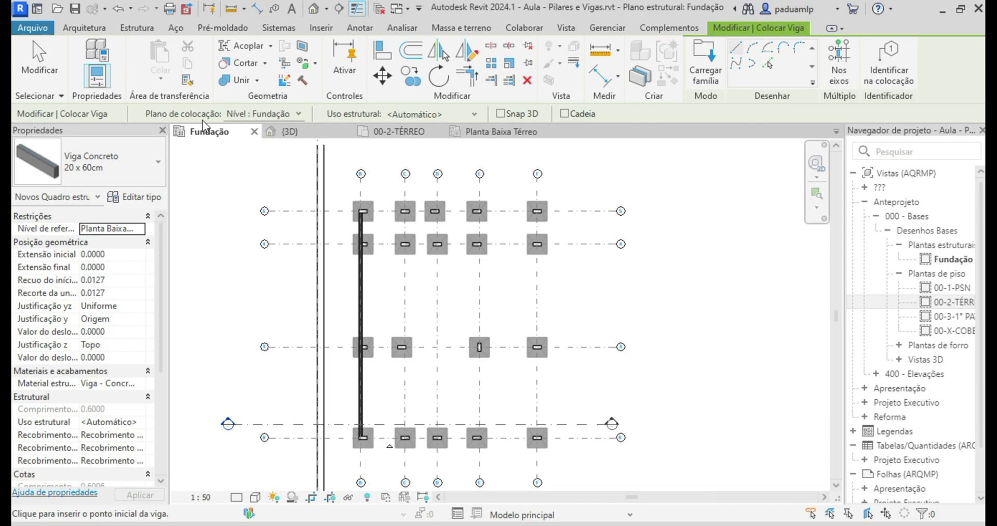
{"action": "left_click", "coordinate": [299, 113]}
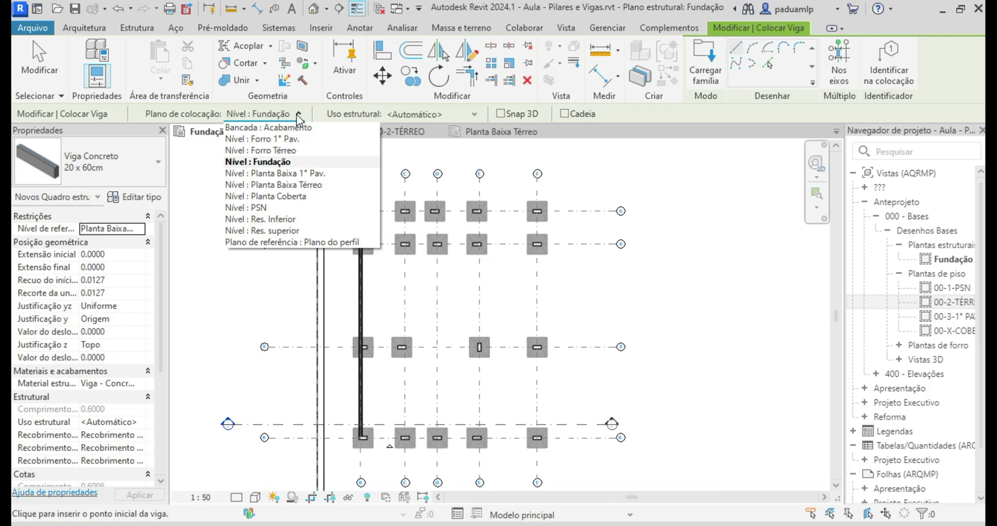
{"action": "left_click", "coordinate": [276, 184]}
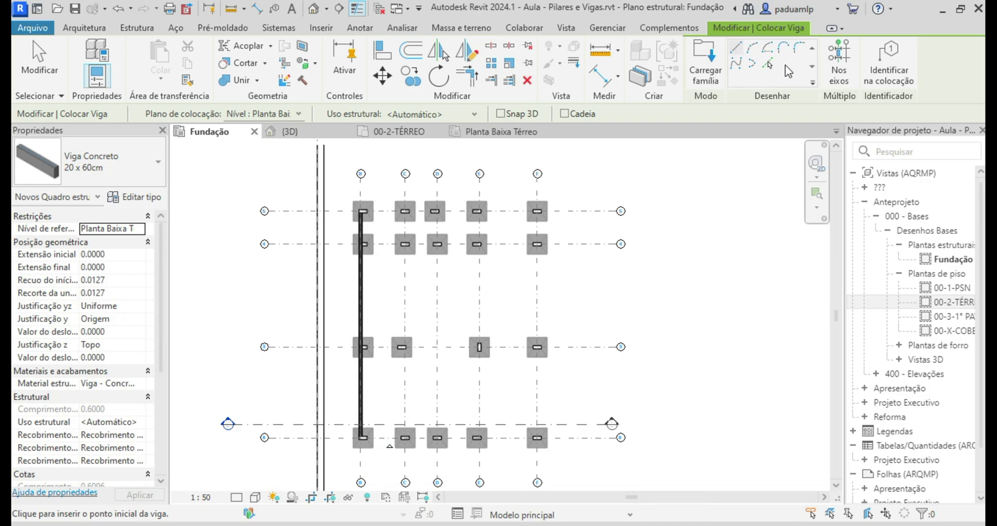
Step: Place beams between the columns along horizontal grids 8, 3, 4 and 5 and vertical grids C to F with the on-grids option
{"action": "left_click", "coordinate": [841, 75]}
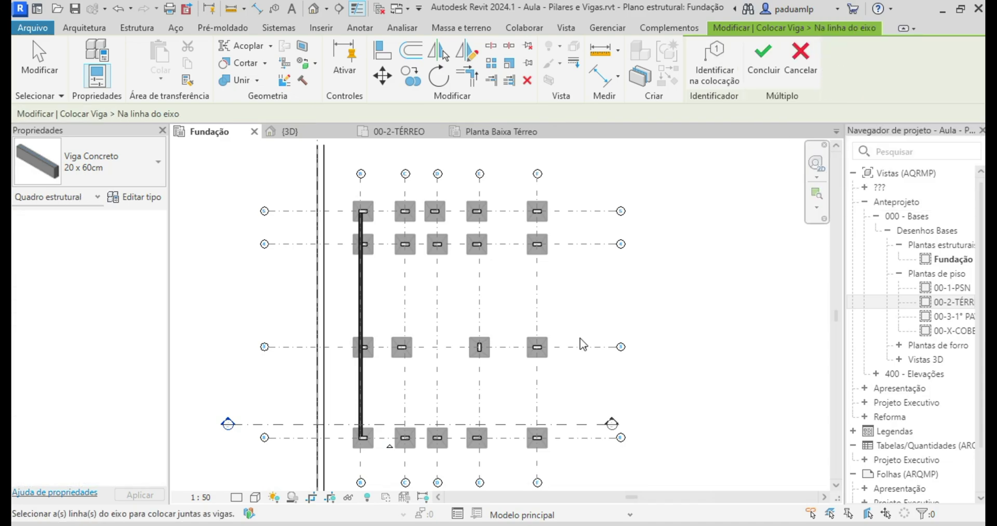
{"action": "left_click", "coordinate": [506, 438]}
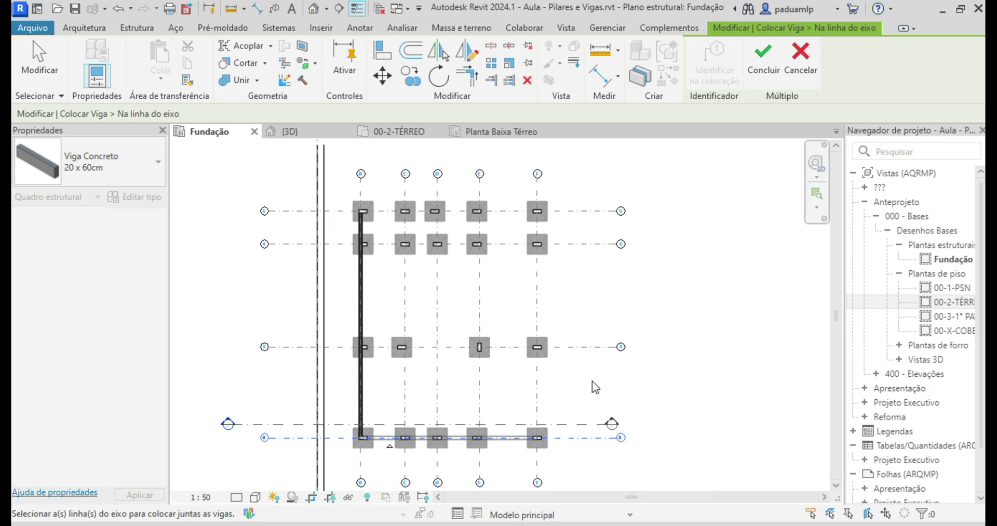
{"action": "left_click_drag", "start_coordinate": [553, 385], "coordinate": [393, 398], "text": "ctrl"}
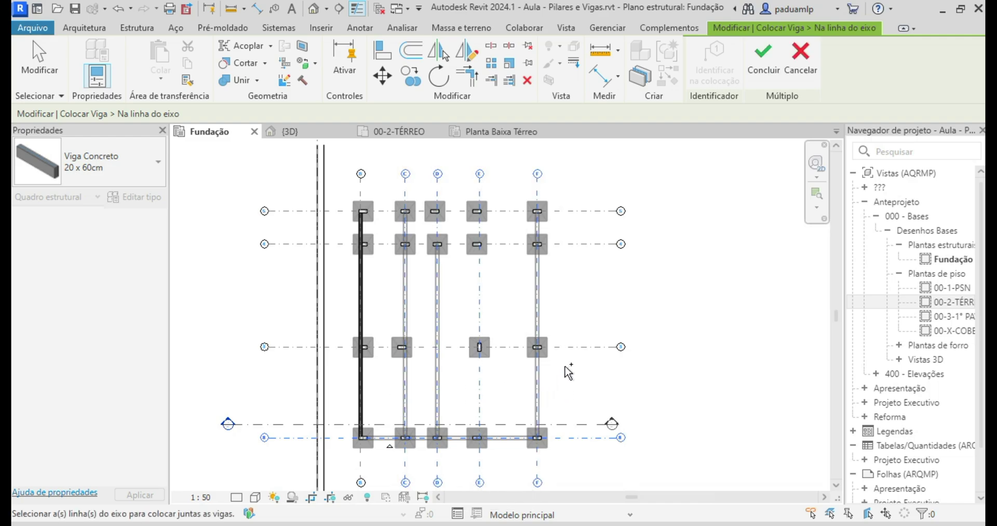
{"action": "left_click_drag", "start_coordinate": [581, 200], "coordinate": [577, 365], "text": "ctrl"}
{"action": "key", "text": "Return"}
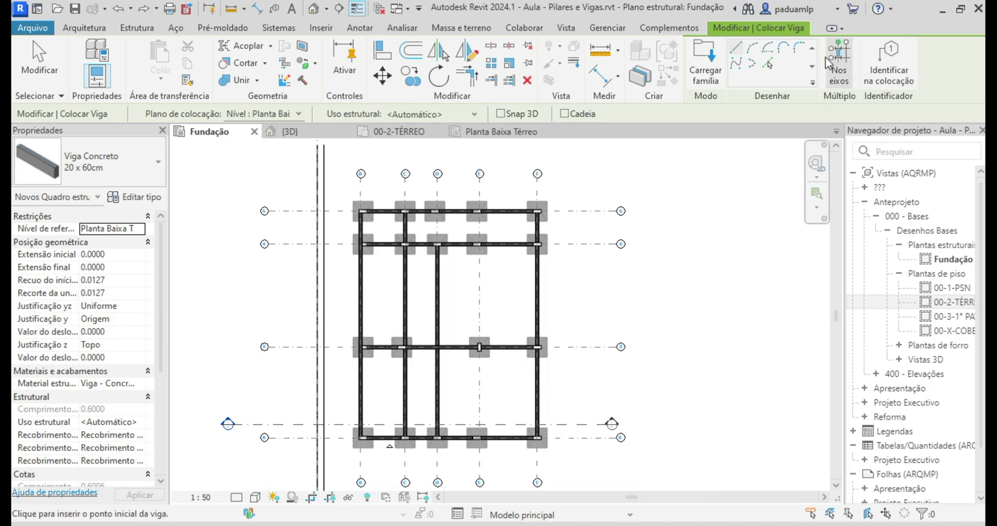
Step: Try to place the missing beams on grids D and E with the on-grids option
{"action": "scroll", "coordinate": [457, 224], "scroll_direction": "up", "scroll_amount": 3}
{"action": "scroll", "coordinate": [463, 219], "scroll_direction": "up", "scroll_amount": 2}
{"action": "scroll", "coordinate": [488, 204], "scroll_direction": "up", "scroll_amount": 2}
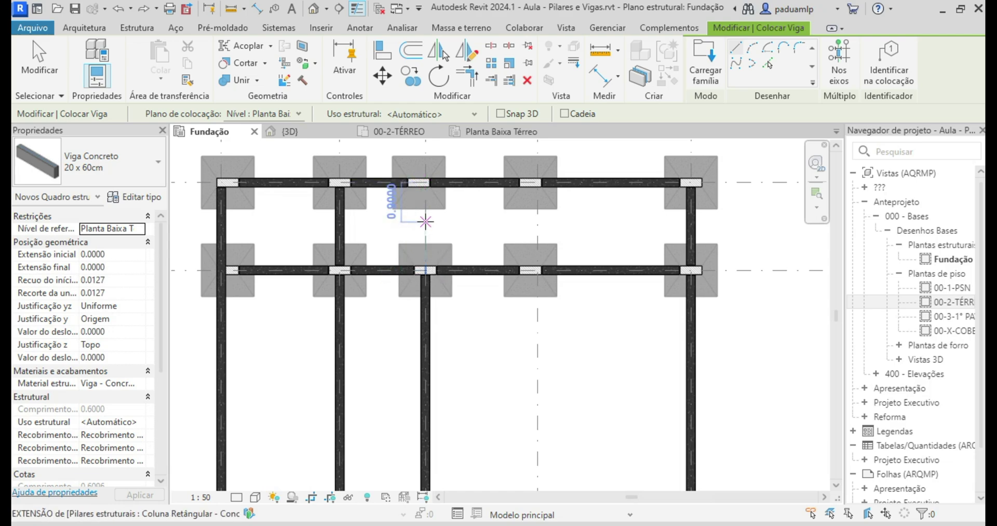
{"action": "left_click", "coordinate": [839, 58]}
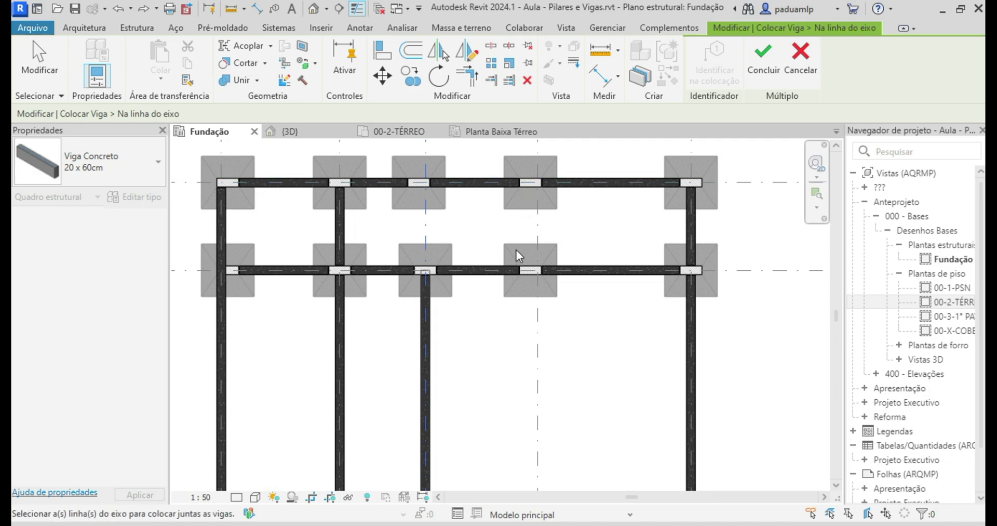
{"action": "left_click", "coordinate": [538, 219]}
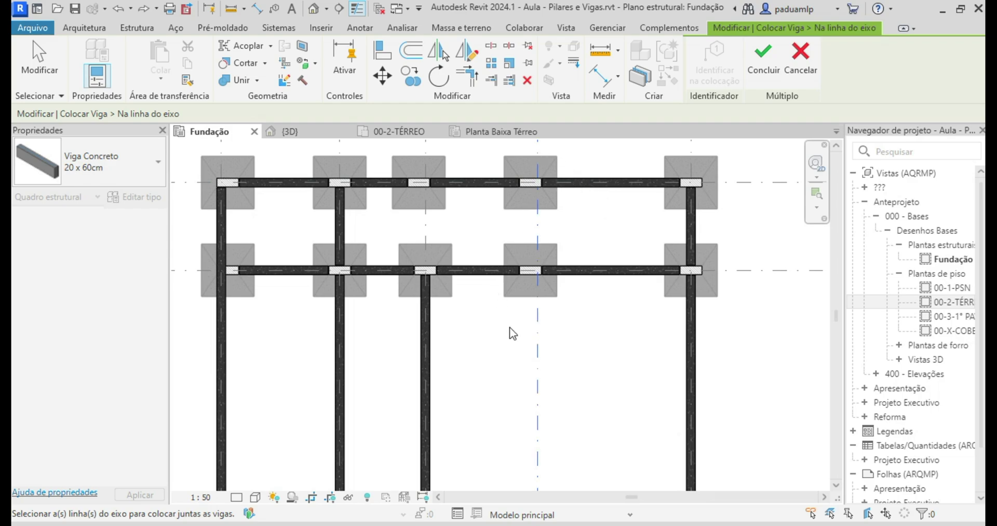
{"action": "key", "text": "Escape"}
{"action": "key", "text": "Escape"}
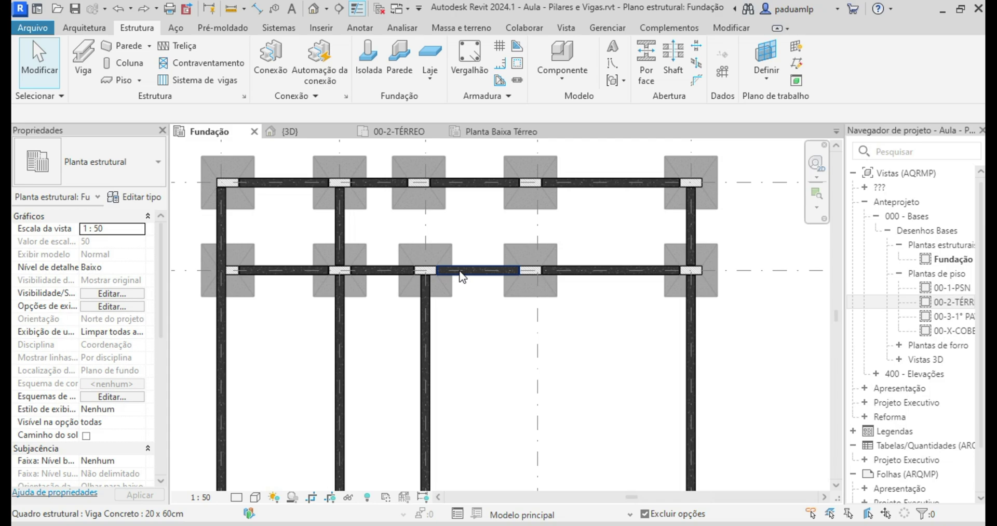
Step: Align the column near the crossing of grids D and 5 to grid D
{"action": "key", "text": "a"}
{"action": "key", "text": "l"}
{"action": "scroll", "coordinate": [400, 272], "scroll_direction": "up", "scroll_amount": 2}
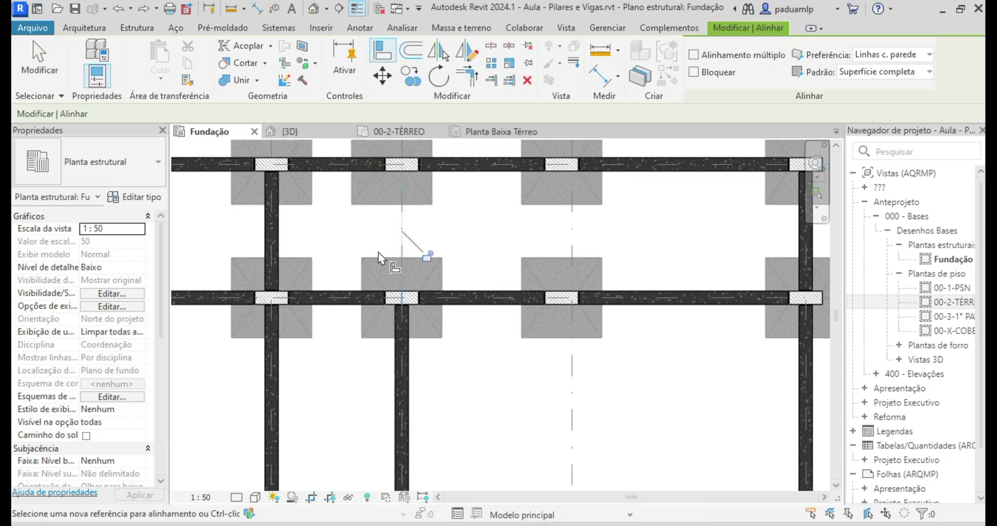
Step: Align the columns on grid lines 5 and 4 near grid E to grid E
{"action": "scroll", "coordinate": [378, 252], "scroll_direction": "down", "scroll_amount": 2}
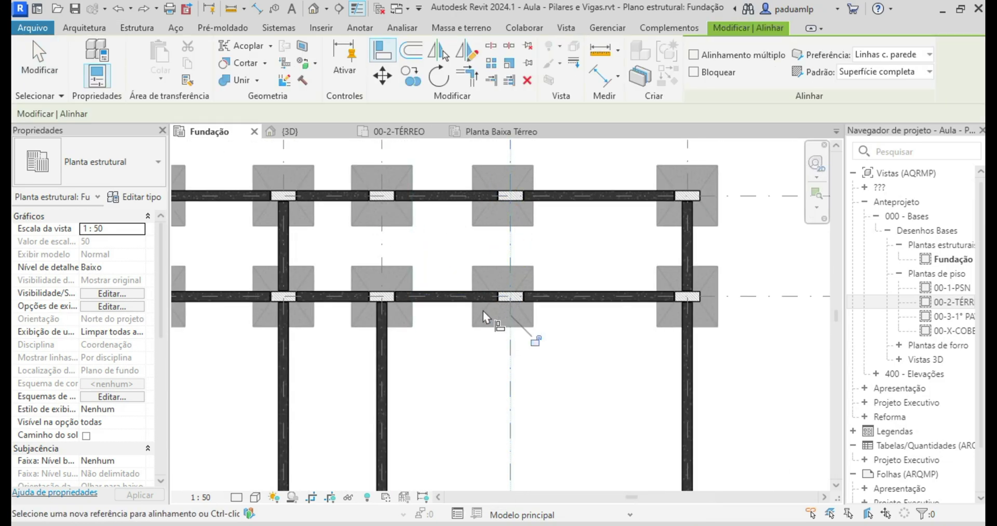
{"action": "left_click", "coordinate": [483, 310]}
{"action": "key", "text": "Escape"}
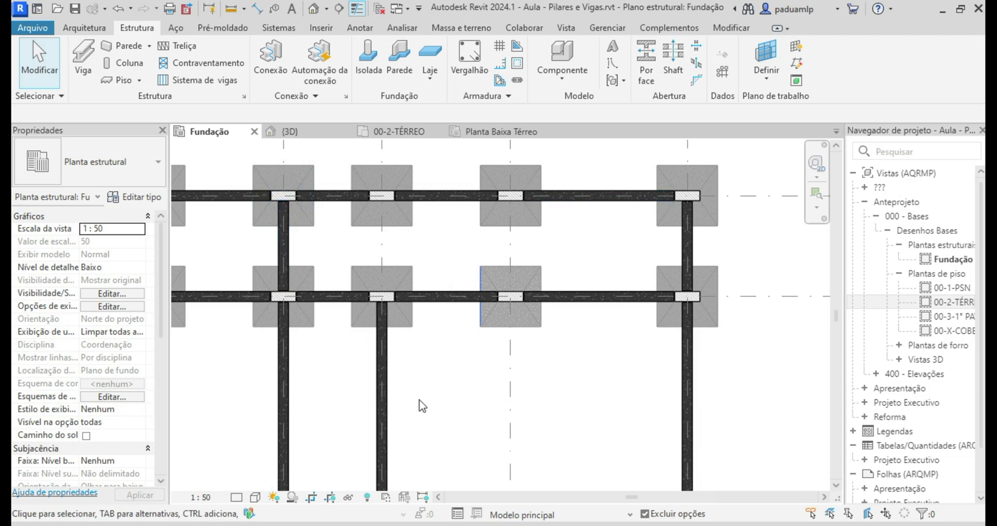
Step: Place 20 x 60cm concrete beams between the columns along grids D and E with the on-grids option
{"action": "left_click", "coordinate": [86, 71]}
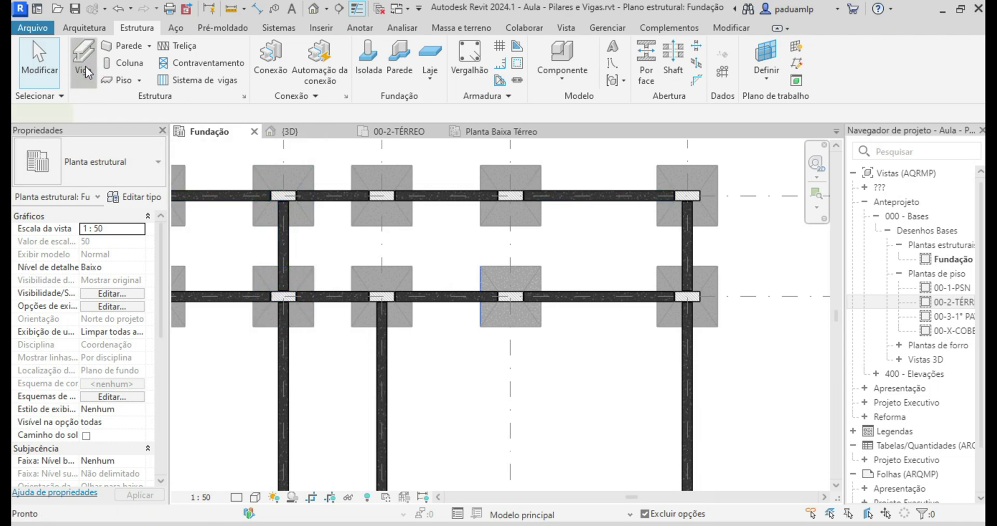
{"action": "left_click", "coordinate": [839, 76]}
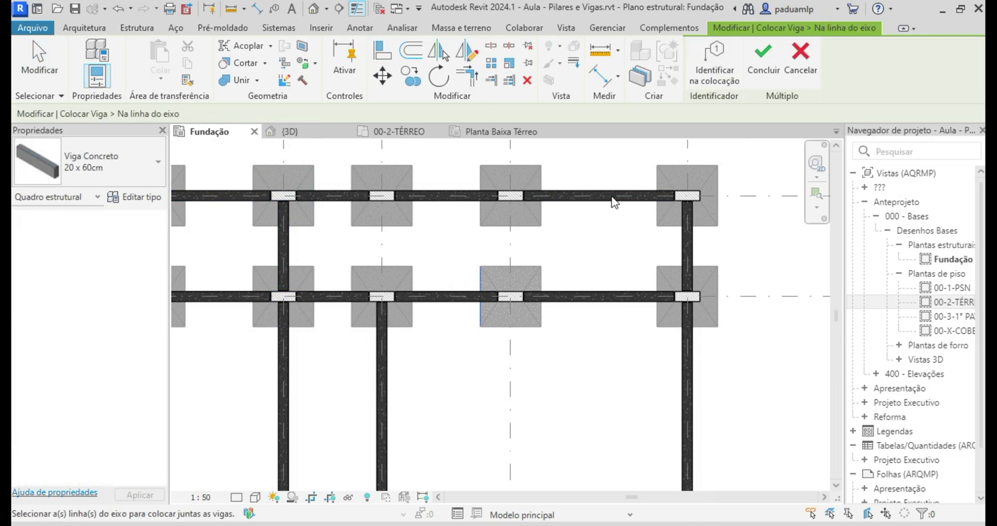
{"action": "left_click", "coordinate": [382, 240]}
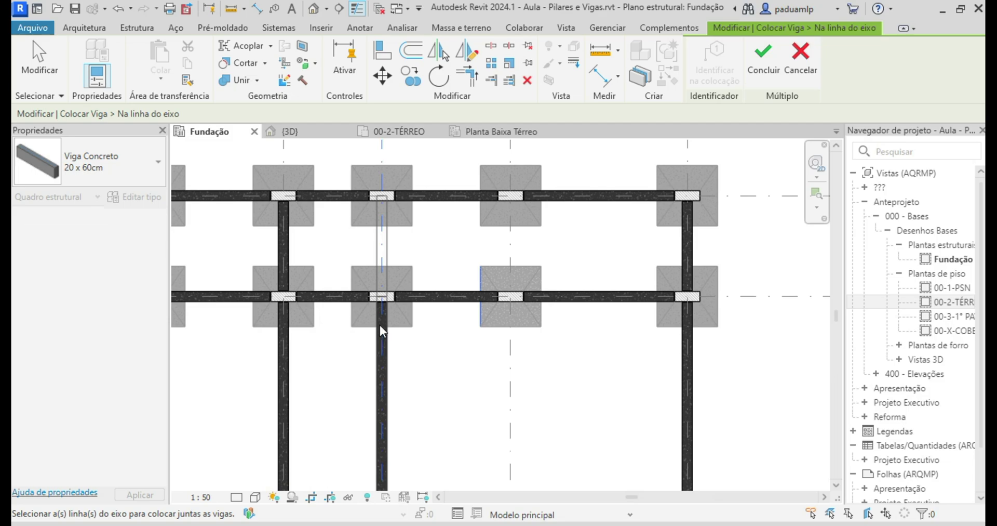
{"action": "left_click", "coordinate": [511, 241]}
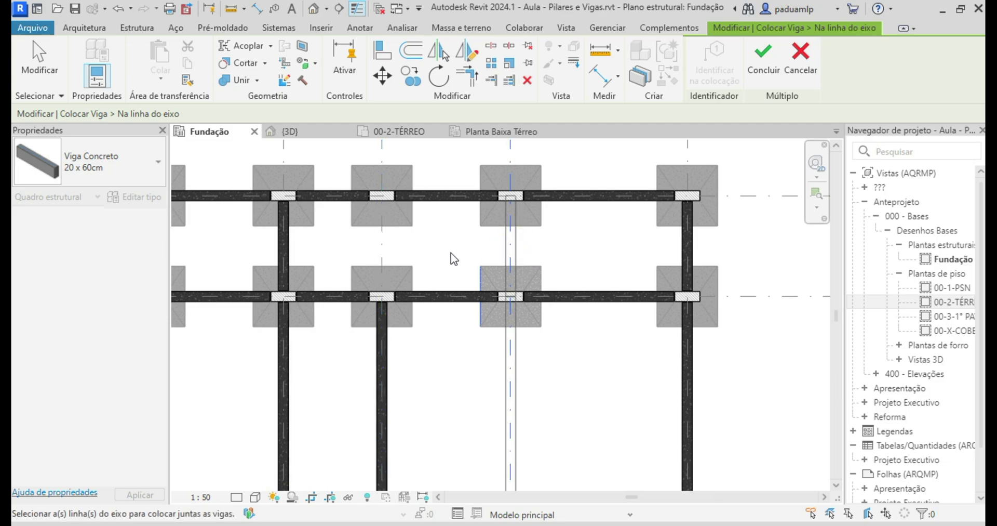
{"action": "left_click", "coordinate": [381, 256], "text": "ctrl"}
{"action": "scroll", "coordinate": [448, 215], "scroll_direction": "down", "scroll_amount": 1}
{"action": "scroll", "coordinate": [448, 215], "scroll_direction": "down", "scroll_amount": 2}
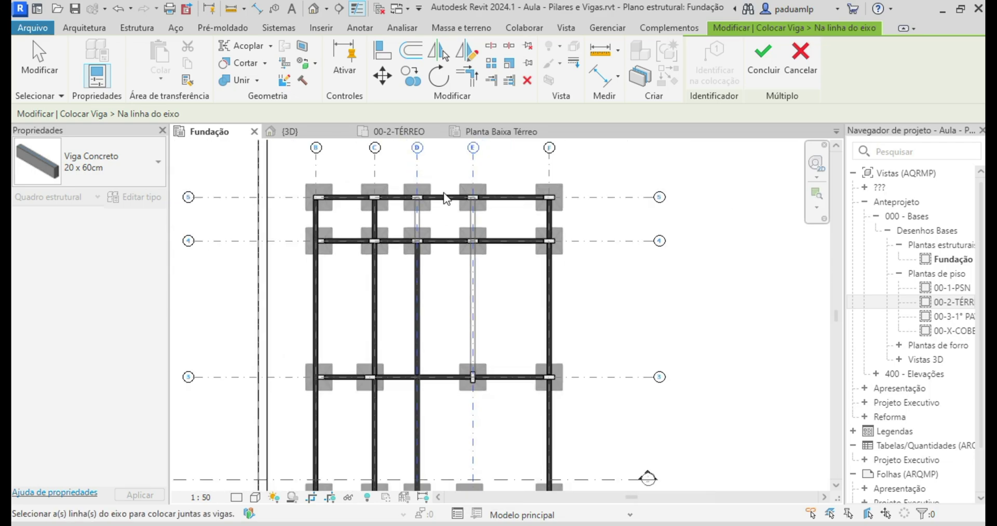
{"action": "scroll", "coordinate": [452, 452], "scroll_direction": "up", "scroll_amount": 3}
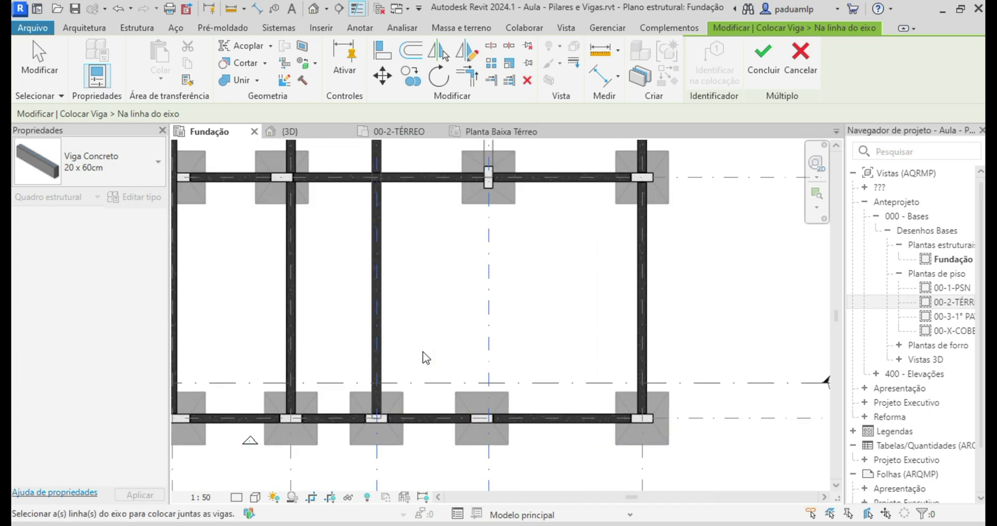
{"action": "scroll", "coordinate": [422, 355], "scroll_direction": "down", "scroll_amount": 3}
{"action": "scroll", "coordinate": [423, 383], "scroll_direction": "up", "scroll_amount": 1}
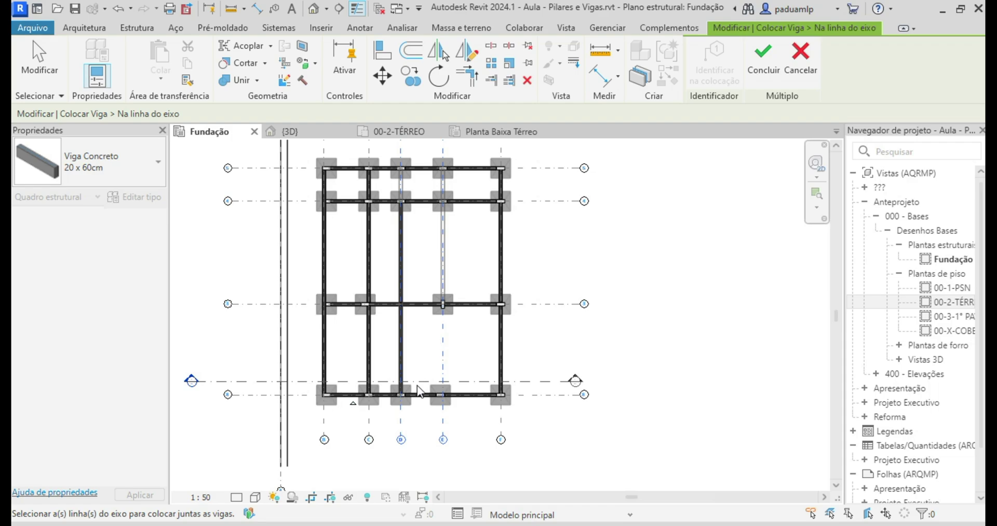
{"action": "scroll", "coordinate": [421, 434], "scroll_direction": "up", "scroll_amount": 2}
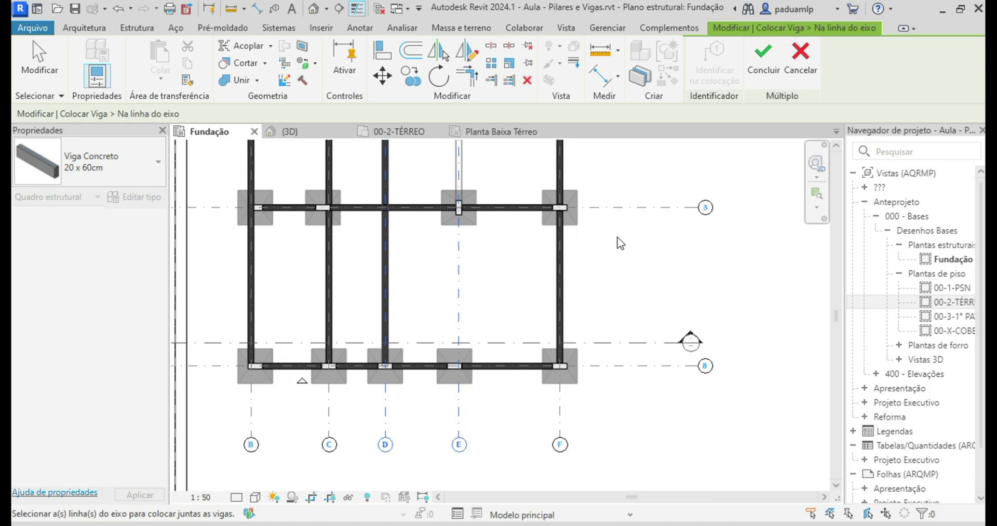
Step: Align the column near the crossing of grids E and 8 to grid E and place the missing grid E beam from grid 3 to 8
{"action": "key", "text": "Escape"}
{"action": "key", "text": "b"}
{"action": "key", "text": "m"}
{"action": "scroll", "coordinate": [483, 291], "scroll_direction": "up", "scroll_amount": 2}
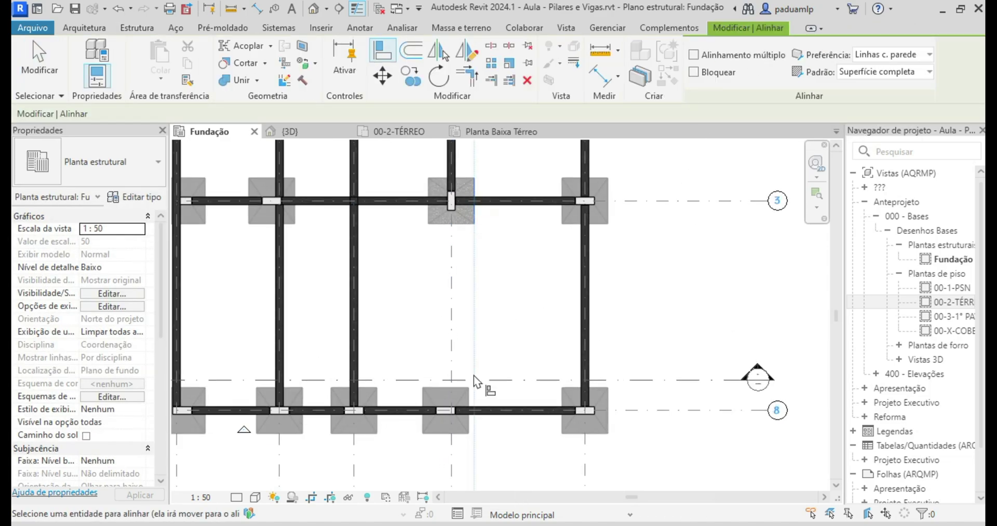
{"action": "left_click", "coordinate": [757, 86]}
{"action": "key", "text": "Escape"}
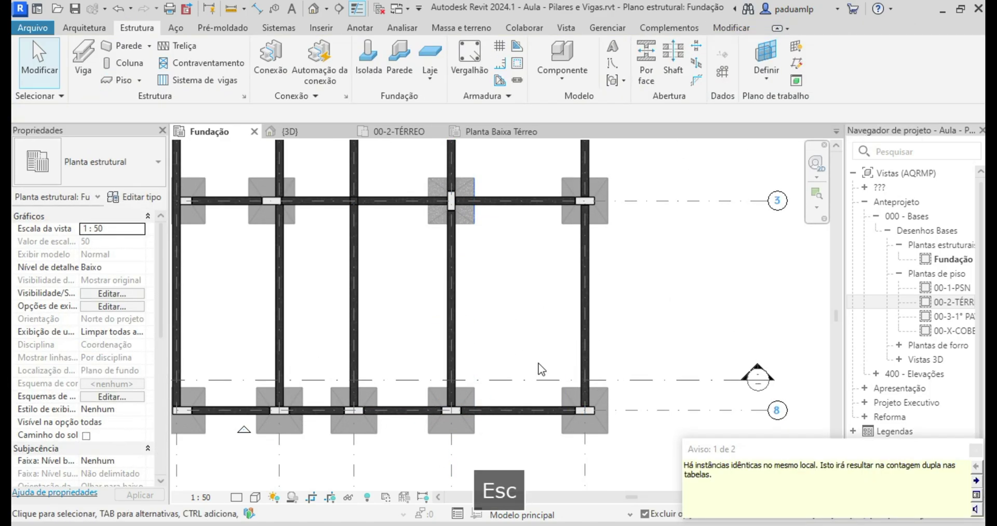
Step: Delete the beam that runs along grid B
{"action": "scroll", "coordinate": [485, 225], "scroll_direction": "down", "scroll_amount": 2}
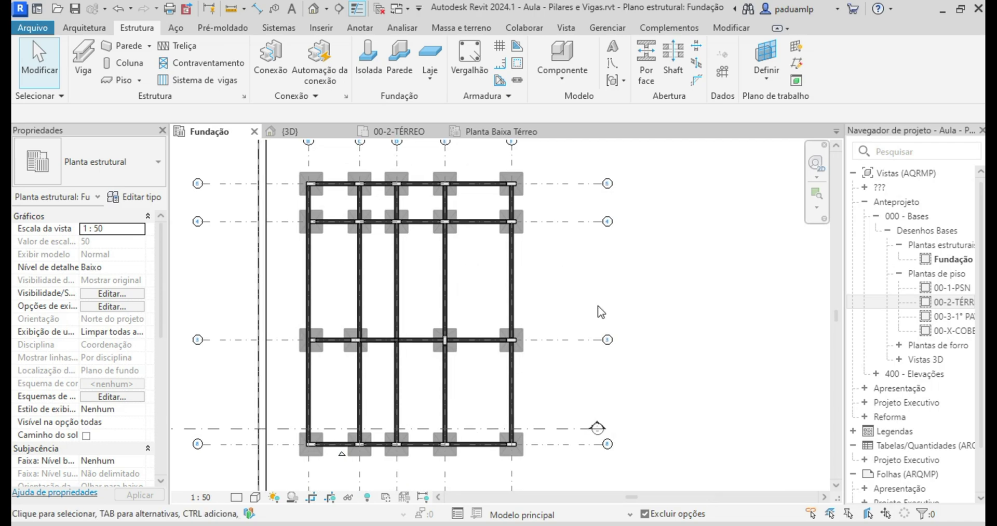
{"action": "left_click", "coordinate": [310, 318]}
{"action": "key", "text": "Escape"}
{"action": "left_click", "coordinate": [310, 263]}
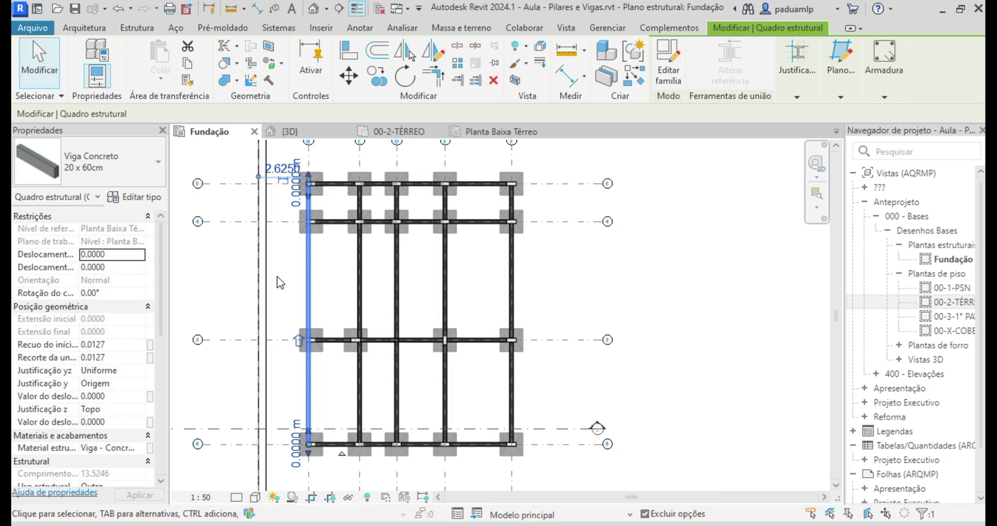
{"action": "key", "text": "Delete"}
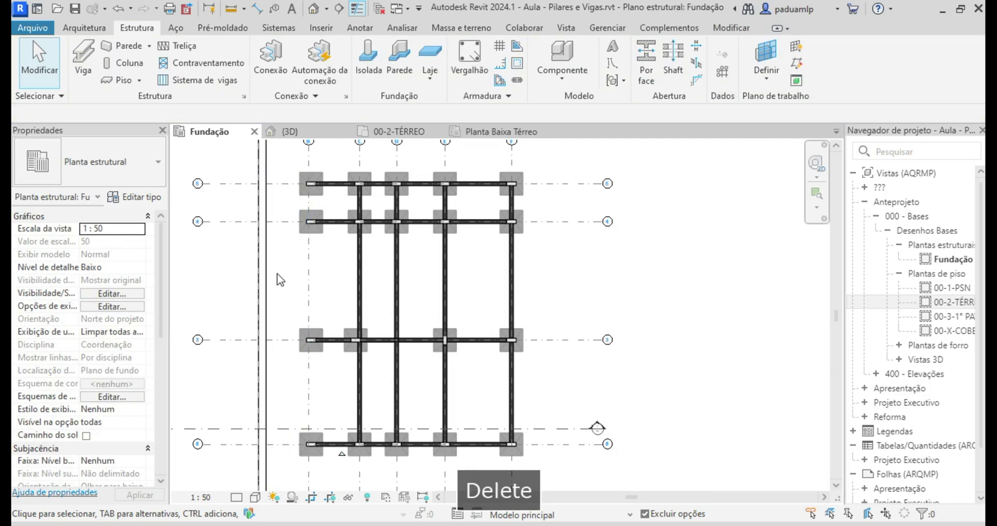
Step: Place a new 20 x 60cm concrete beam along grid B by picking the grid line
{"action": "left_click", "coordinate": [84, 57]}
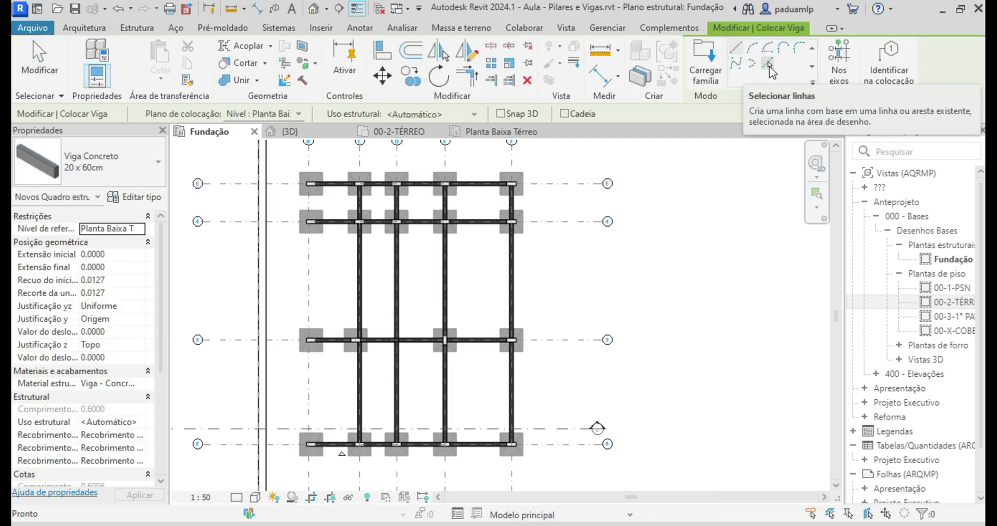
{"action": "left_click", "coordinate": [768, 62]}
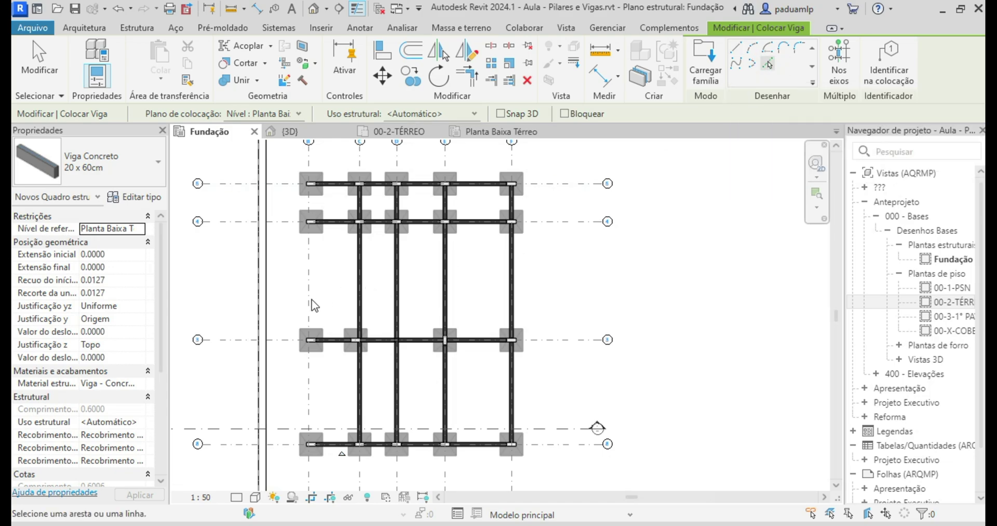
{"action": "left_click", "coordinate": [308, 300]}
{"action": "scroll", "coordinate": [307, 300], "scroll_direction": "down", "scroll_amount": 1}
{"action": "key", "text": "Escape"}
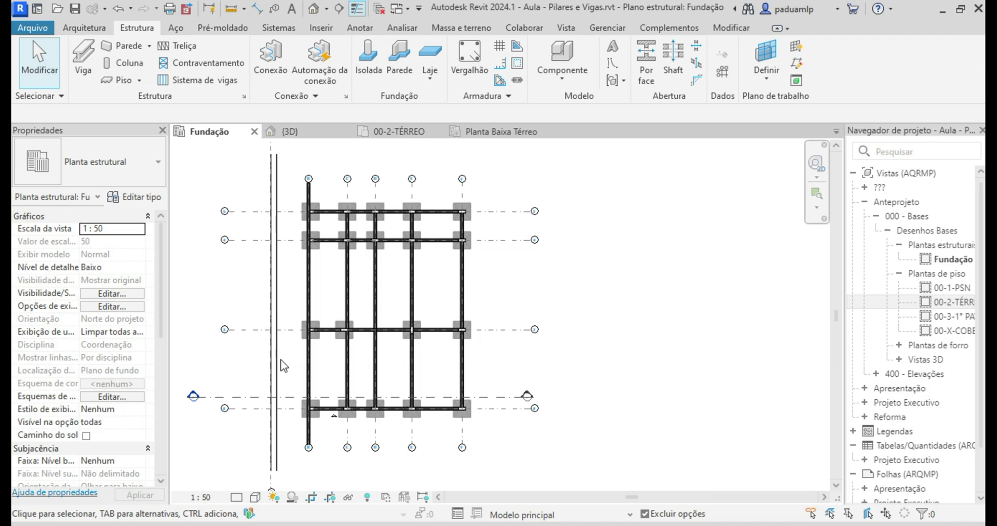
Step: Examine how the continuous beam on grid B meets its columns compared with the separate beam spans on grids 3, 4 and 5
{"action": "scroll", "coordinate": [290, 374], "scroll_direction": "up", "scroll_amount": 1}
{"action": "scroll", "coordinate": [301, 385], "scroll_direction": "up", "scroll_amount": 1}
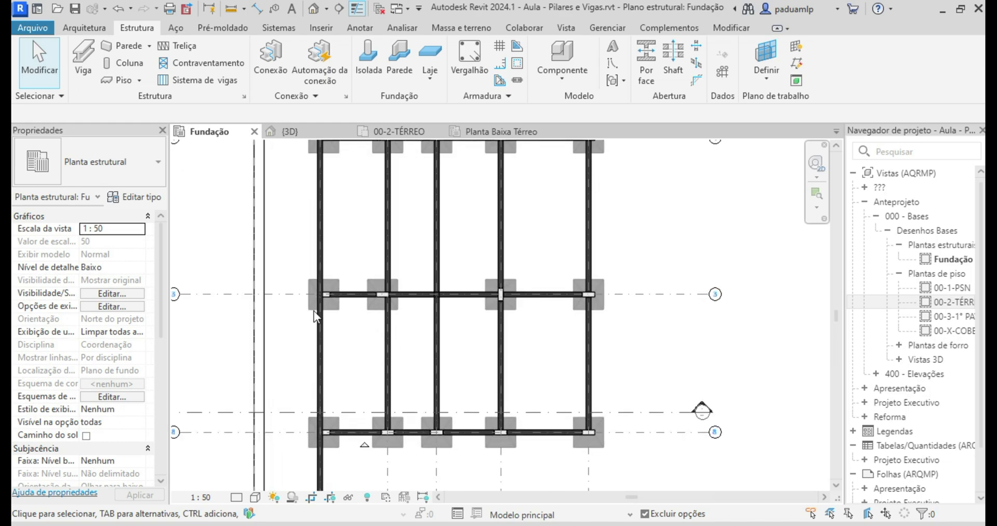
{"action": "scroll", "coordinate": [313, 298], "scroll_direction": "up", "scroll_amount": 2}
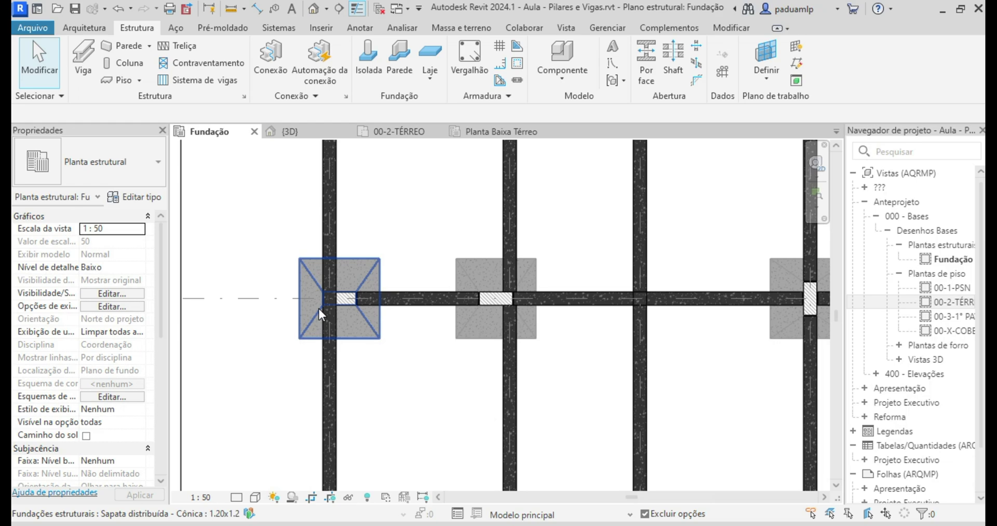
{"action": "scroll", "coordinate": [317, 330], "scroll_direction": "down", "scroll_amount": 5}
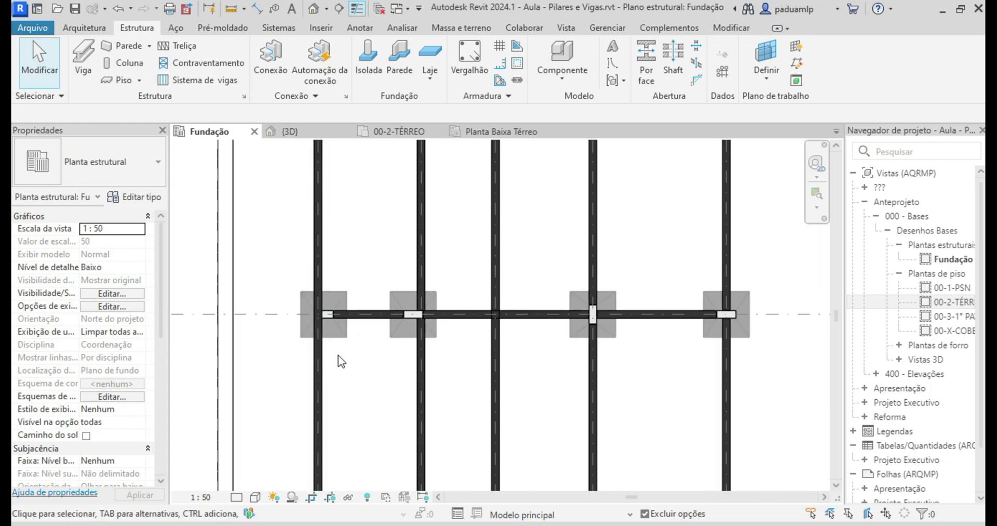
{"action": "scroll", "coordinate": [384, 200], "scroll_direction": "up", "scroll_amount": 2}
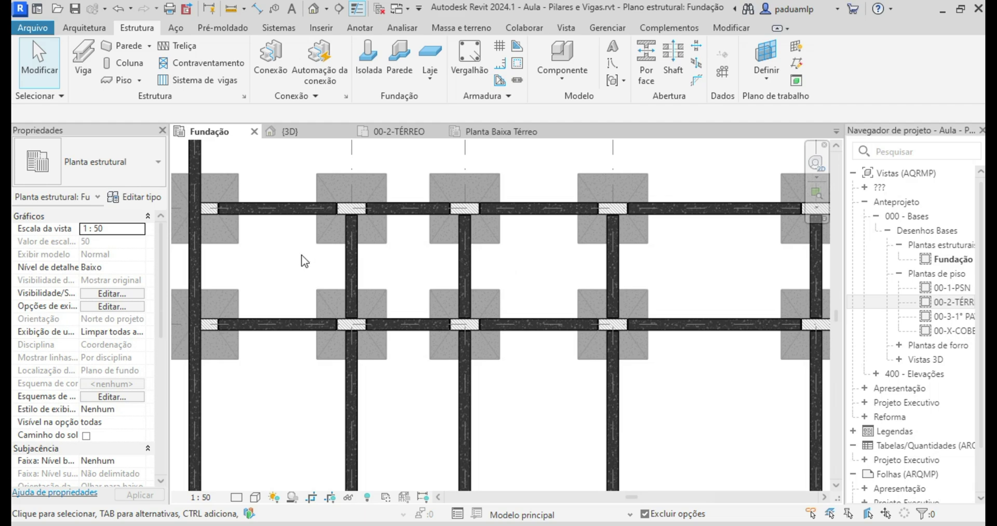
{"action": "left_click", "coordinate": [290, 213]}
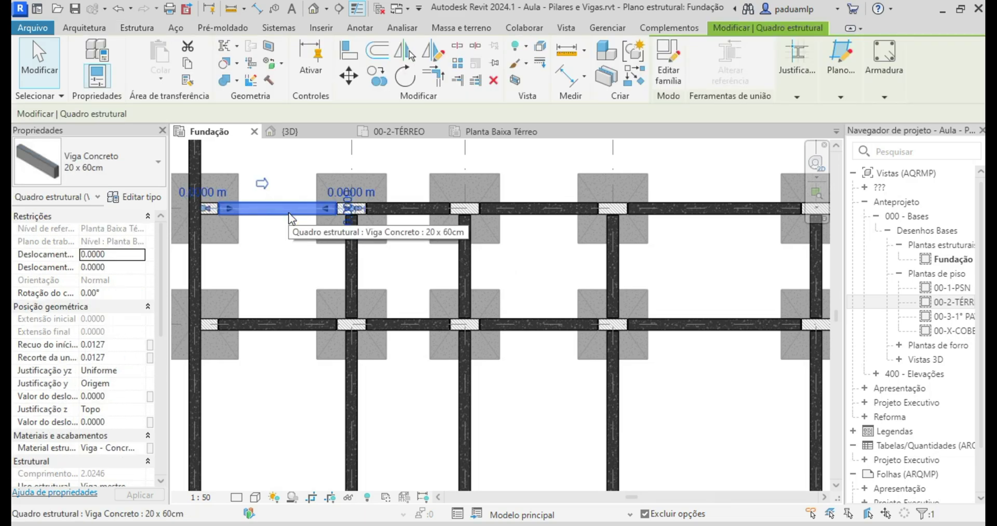
{"action": "scroll", "coordinate": [312, 400], "scroll_direction": "down", "scroll_amount": 3}
{"action": "scroll", "coordinate": [314, 395], "scroll_direction": "up", "scroll_amount": 4}
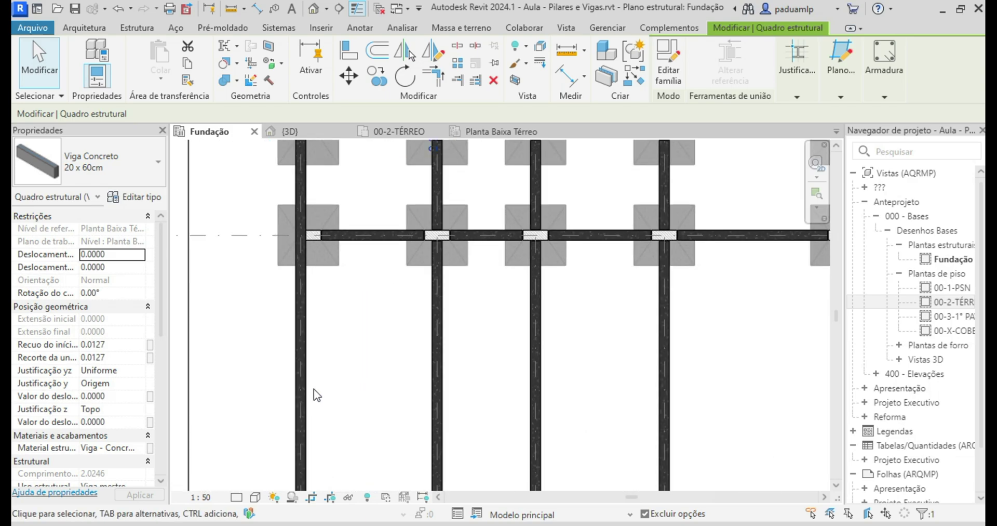
Step: Split the grid B beam at its columns and remove the excess ends beyond grids 5 and 8
{"action": "left_click", "coordinate": [303, 392]}
{"action": "scroll", "coordinate": [322, 301], "scroll_direction": "down", "scroll_amount": 2}
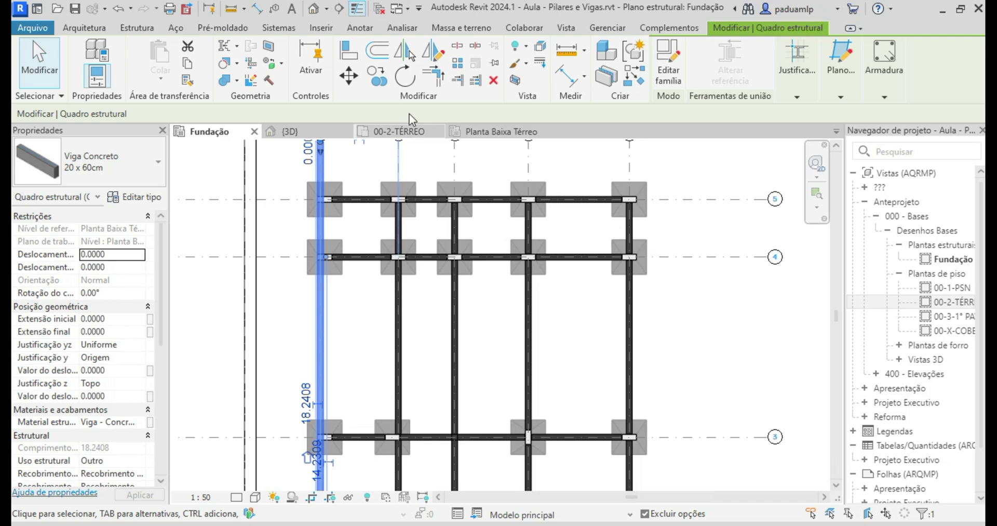
{"action": "left_click", "coordinate": [455, 50]}
{"action": "scroll", "coordinate": [322, 198], "scroll_direction": "up", "scroll_amount": 8}
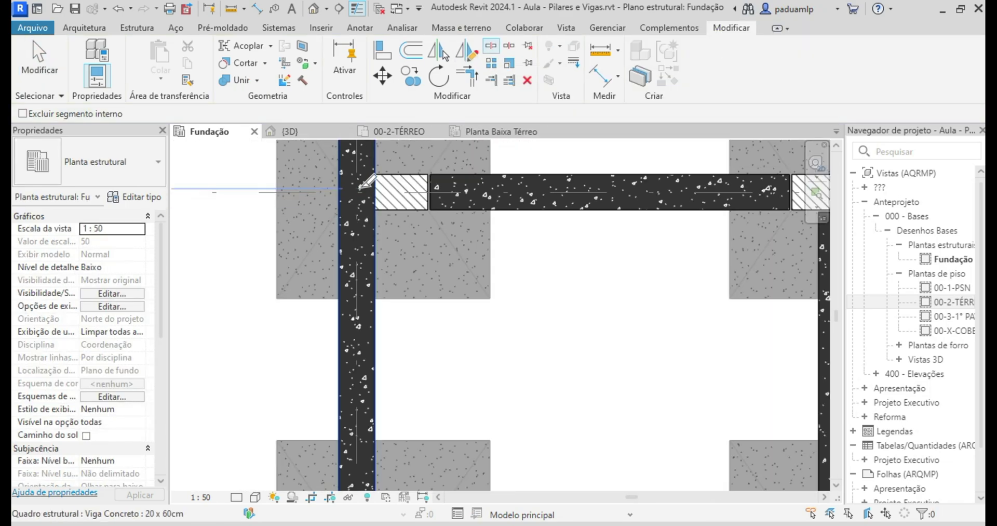
{"action": "left_click", "coordinate": [361, 190]}
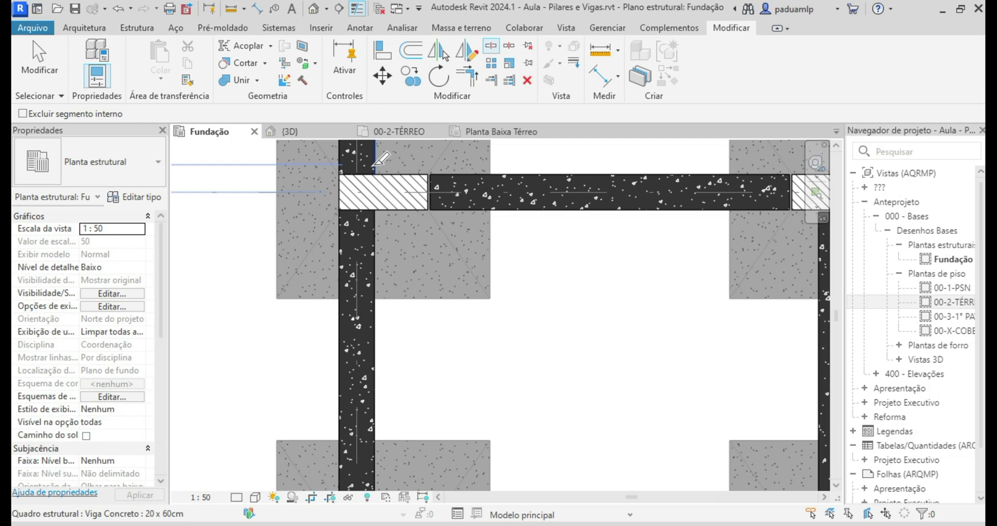
{"action": "scroll", "coordinate": [322, 213], "scroll_direction": "down", "scroll_amount": 1}
{"action": "scroll", "coordinate": [330, 289], "scroll_direction": "up", "scroll_amount": 3}
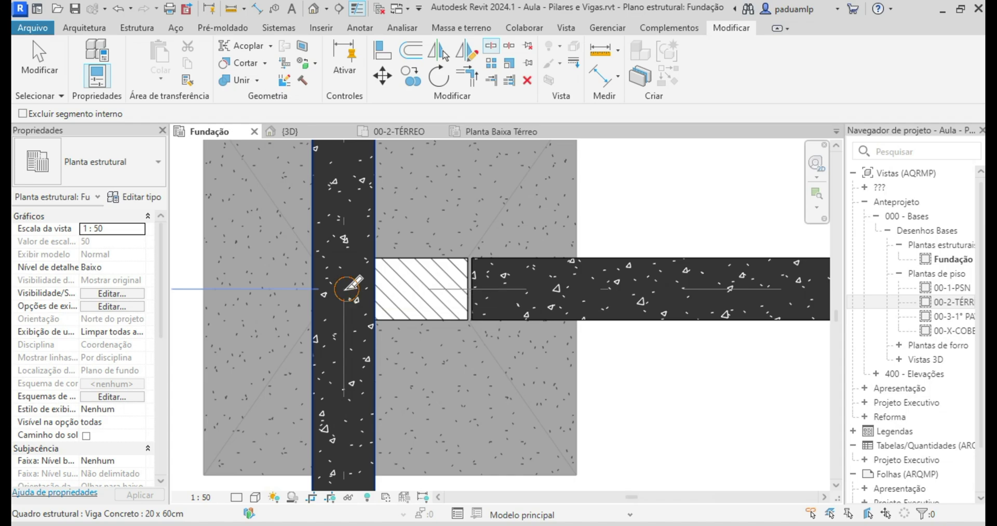
{"action": "left_click", "coordinate": [353, 285]}
{"action": "scroll", "coordinate": [335, 286], "scroll_direction": "down", "scroll_amount": 5}
{"action": "key", "text": "Escape"}
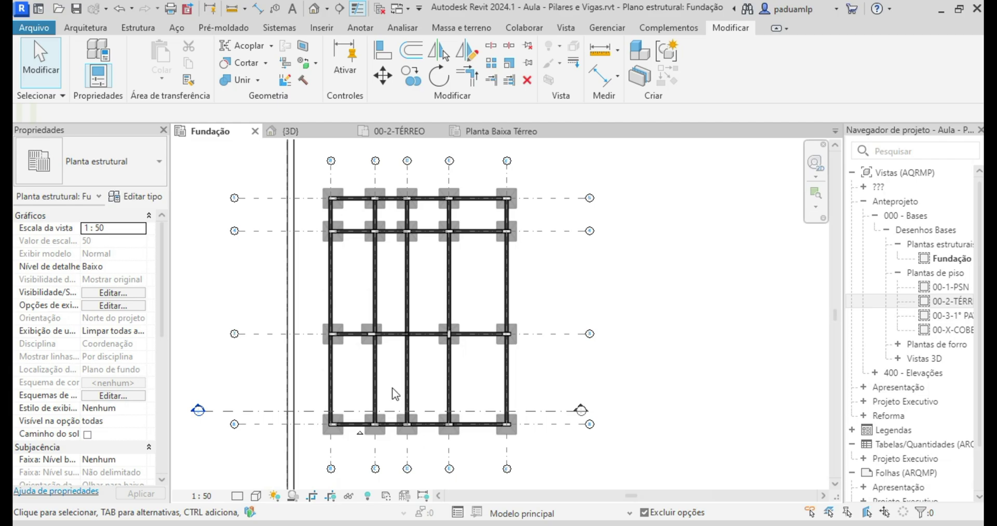
Step: Try lowering the first front beam in the 3D view with start and end level offsets of -0.5 m, and undo the change
{"action": "left_click", "coordinate": [302, 132]}
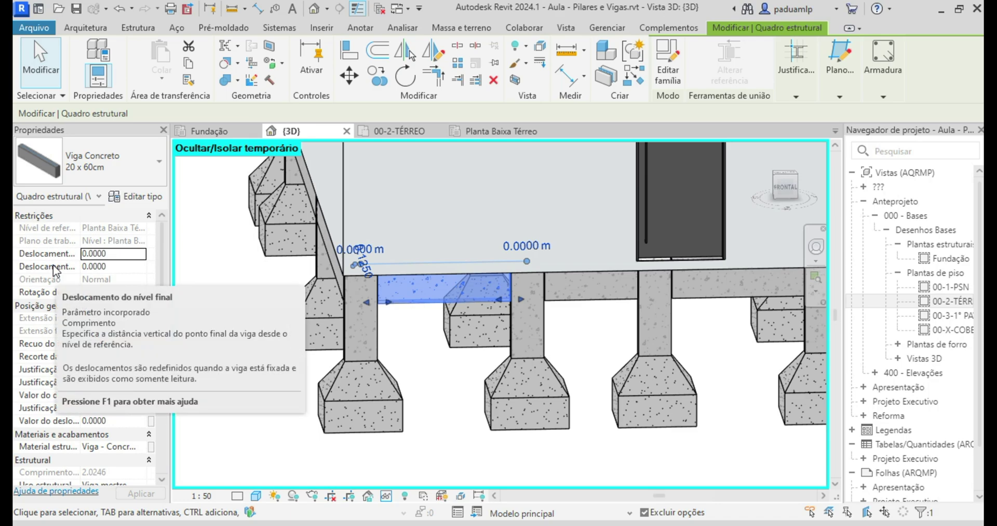
{"action": "left_click", "coordinate": [120, 253]}
{"action": "type", "text": "-"}
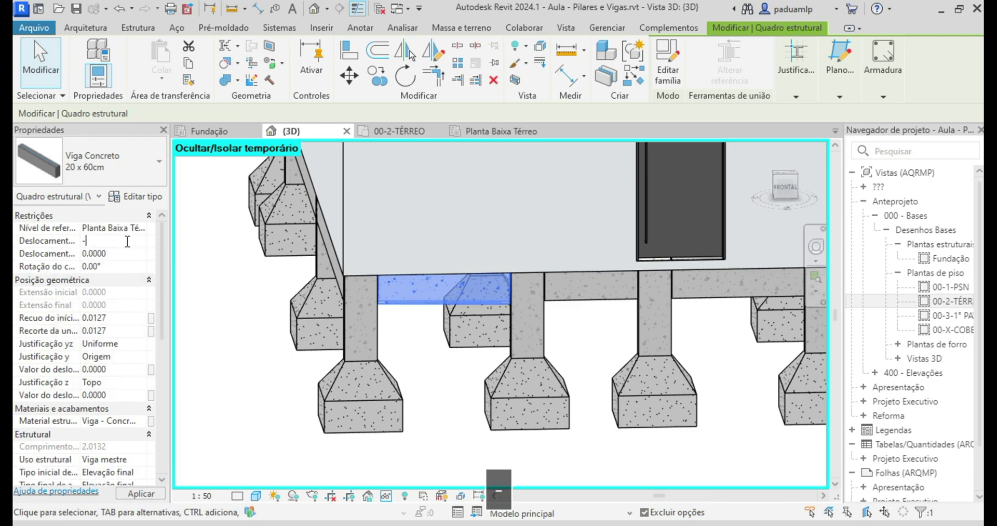
{"action": "type", "text": ".5"}
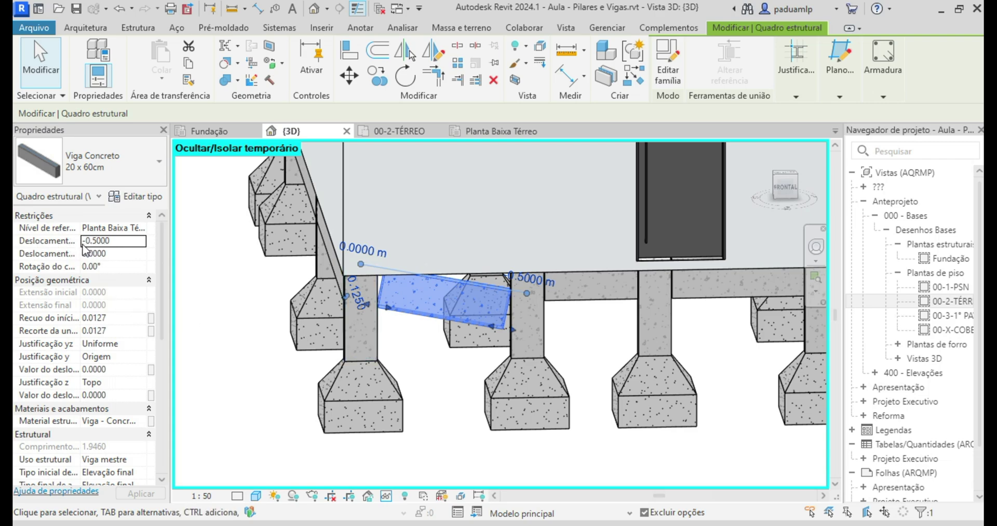
{"action": "left_click", "coordinate": [120, 254]}
{"action": "type", "text": "-0.5"}
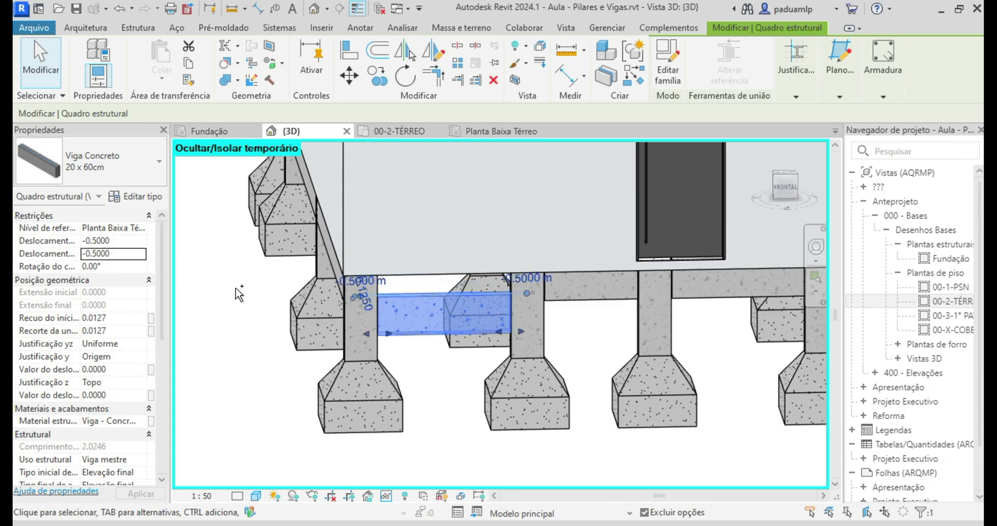
{"action": "key", "text": "ctrl+z"}
Step: Set the first front beam's z offset value to -0.8 and its y offset value to 0.8
{"action": "left_click", "coordinate": [410, 299]}
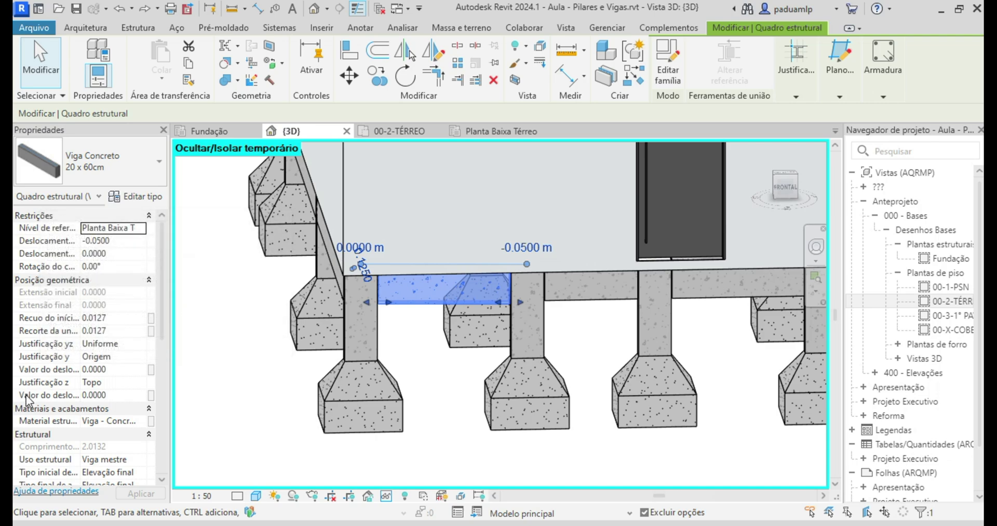
{"action": "left_click", "coordinate": [112, 395]}
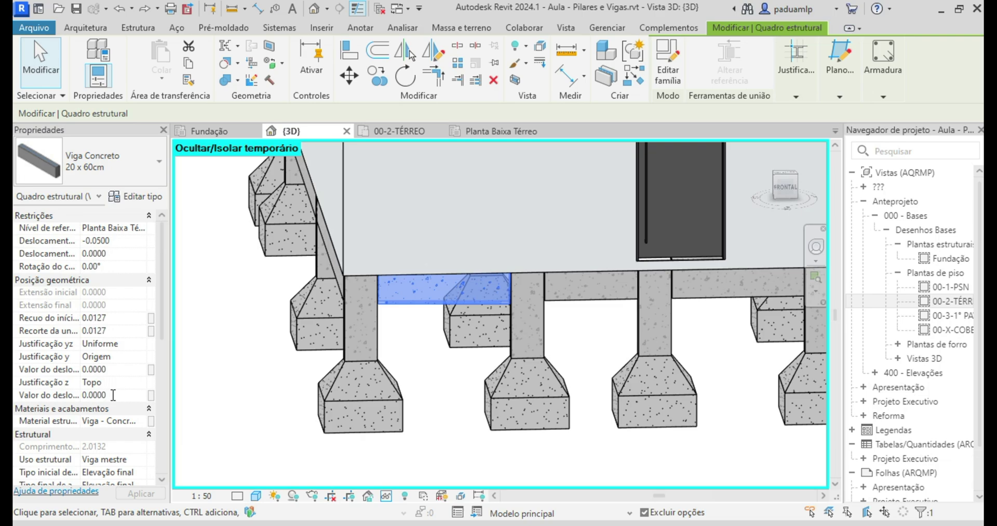
{"action": "left_click_drag", "start_coordinate": [113, 395], "coordinate": [82, 396]}
{"action": "type", "text": "-0.8"}
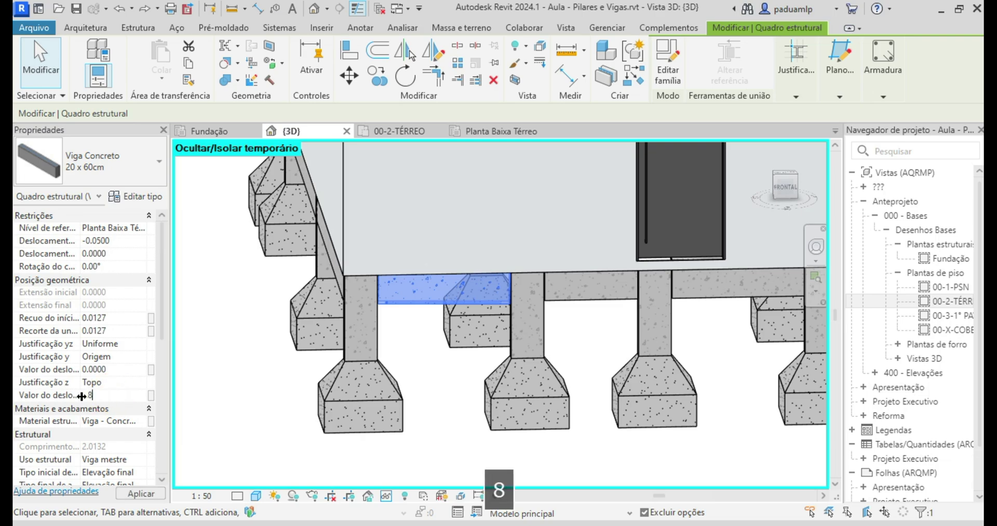
{"action": "middle_click_drag", "start_coordinate": [270, 363], "coordinate": [371, 388], "text": "shift"}
{"action": "scroll", "coordinate": [371, 389], "scroll_direction": "up", "scroll_amount": 2}
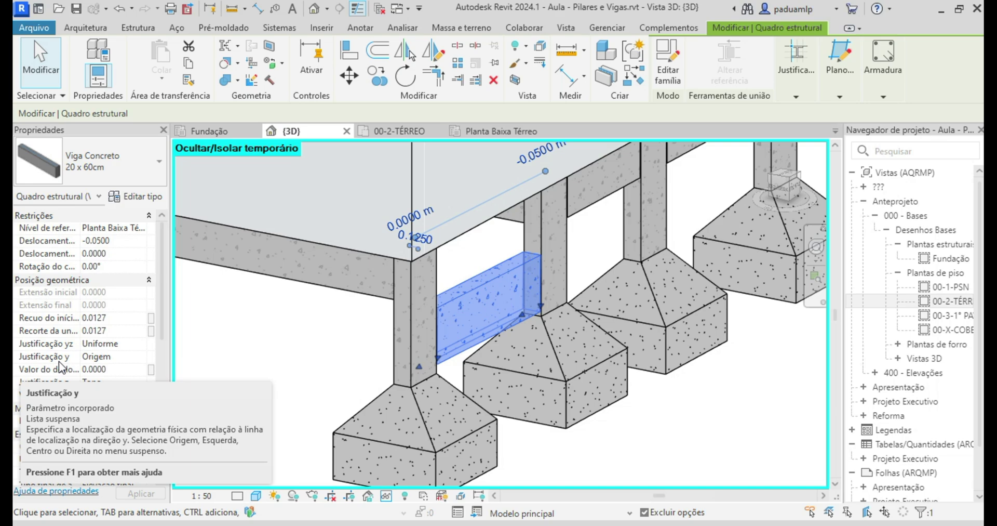
{"action": "left_click", "coordinate": [133, 370]}
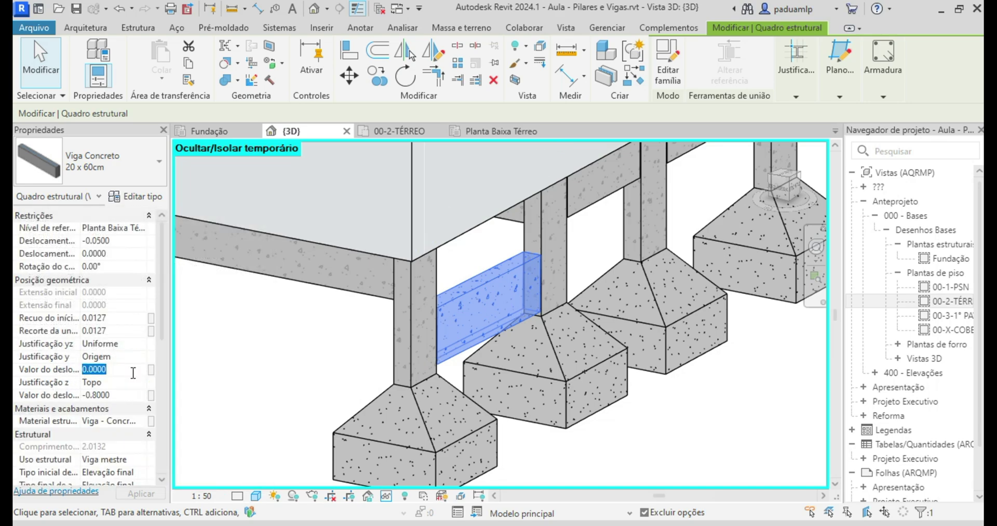
{"action": "type", "text": ".8"}
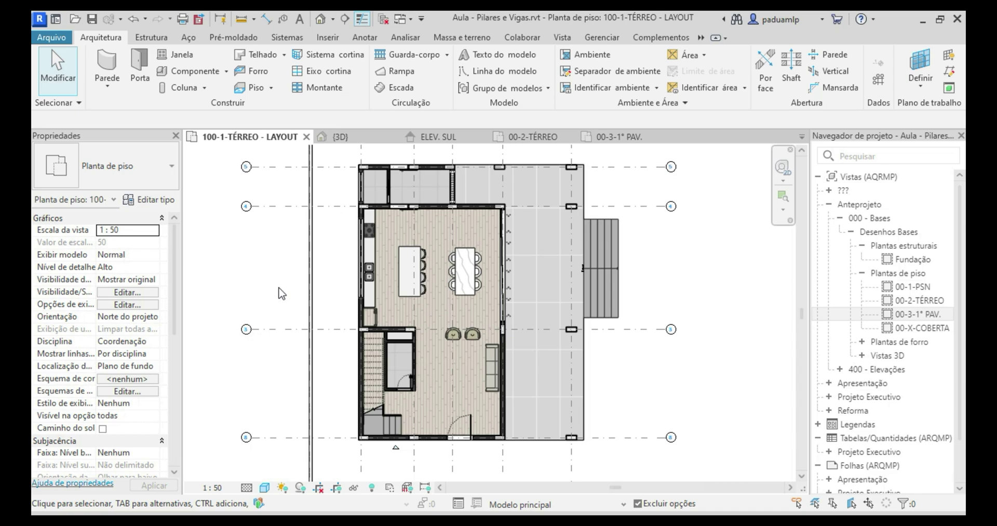
Step: Place a 1.20x1.20x1.00 conical isolated footing on the front corner column at grids B and 8 in the ground-floor layout plan
{"action": "left_click", "coordinate": [152, 37]}
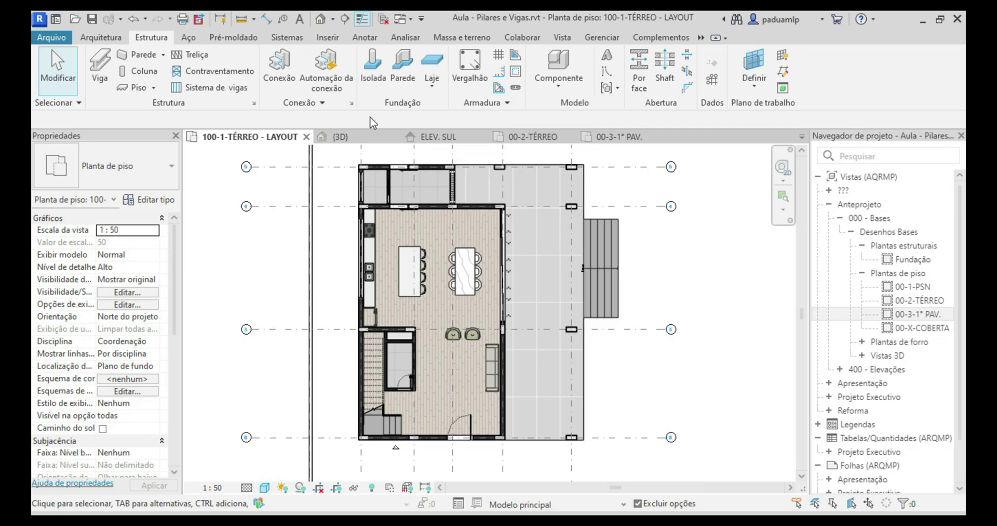
{"action": "left_click", "coordinate": [374, 73]}
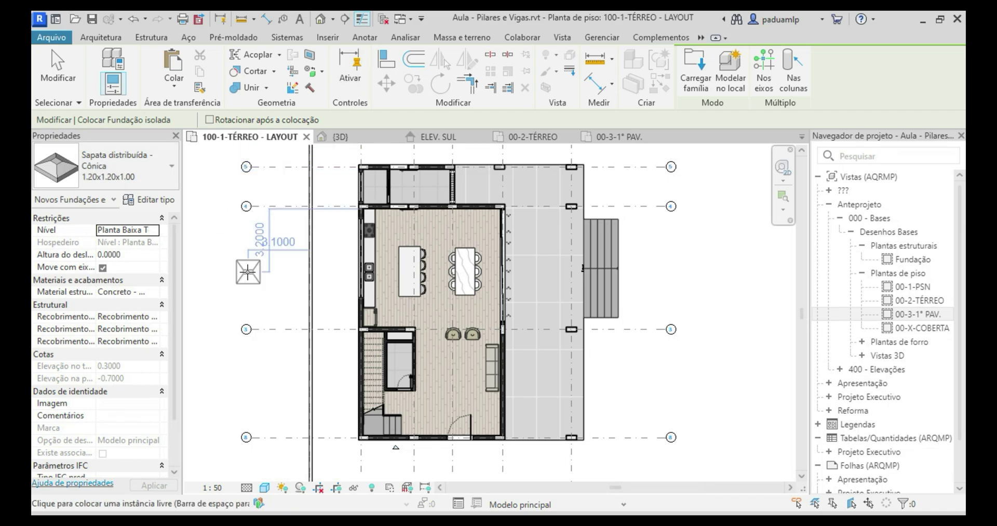
{"action": "left_click", "coordinate": [763, 83]}
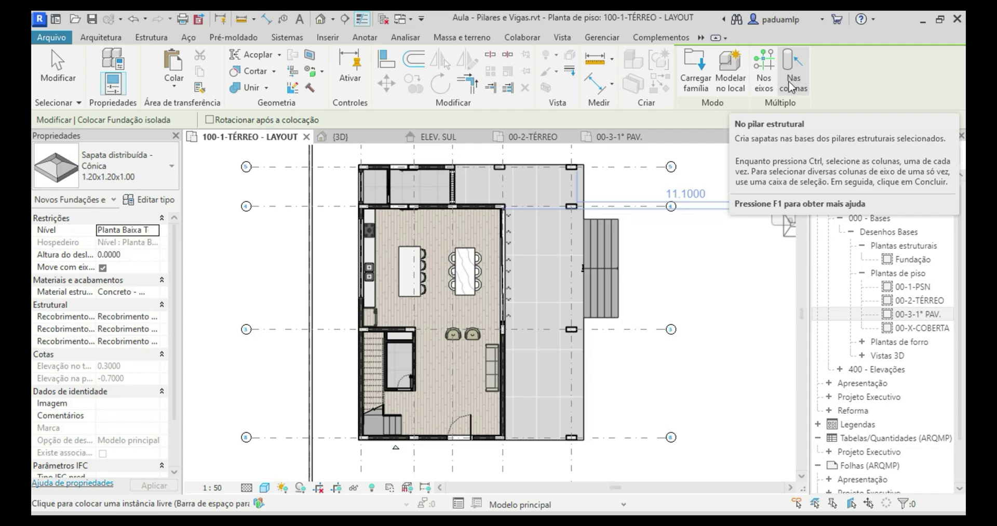
{"action": "left_click", "coordinate": [792, 78]}
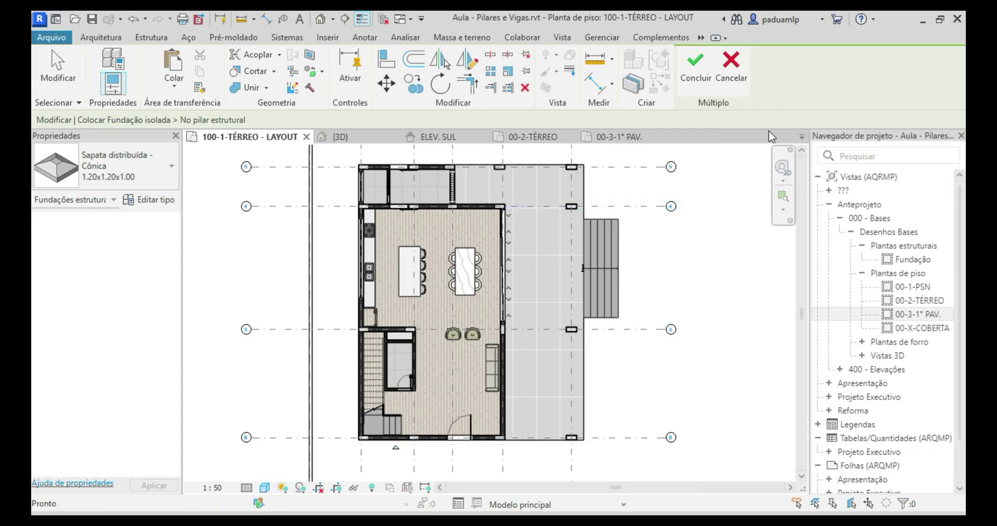
{"action": "scroll", "coordinate": [363, 436], "scroll_direction": "up", "scroll_amount": 5}
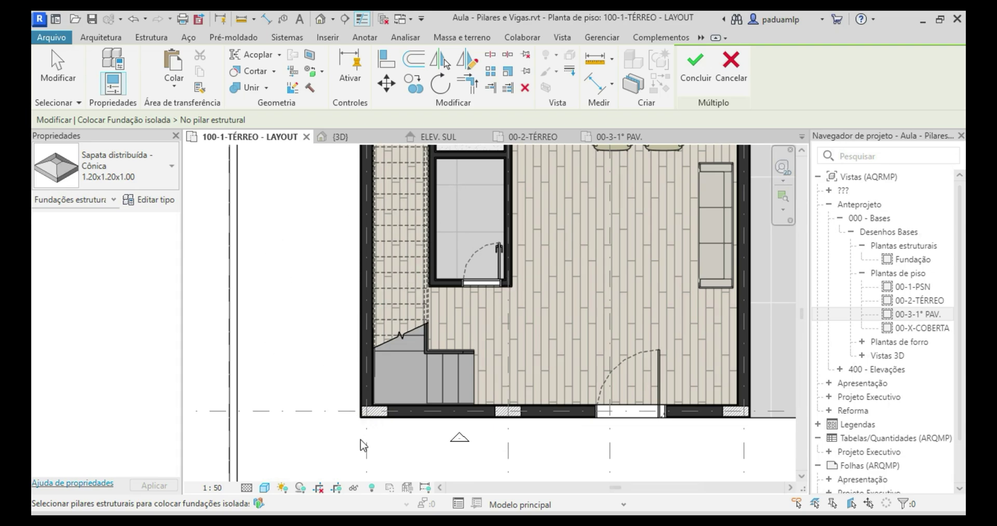
{"action": "left_click", "coordinate": [371, 411]}
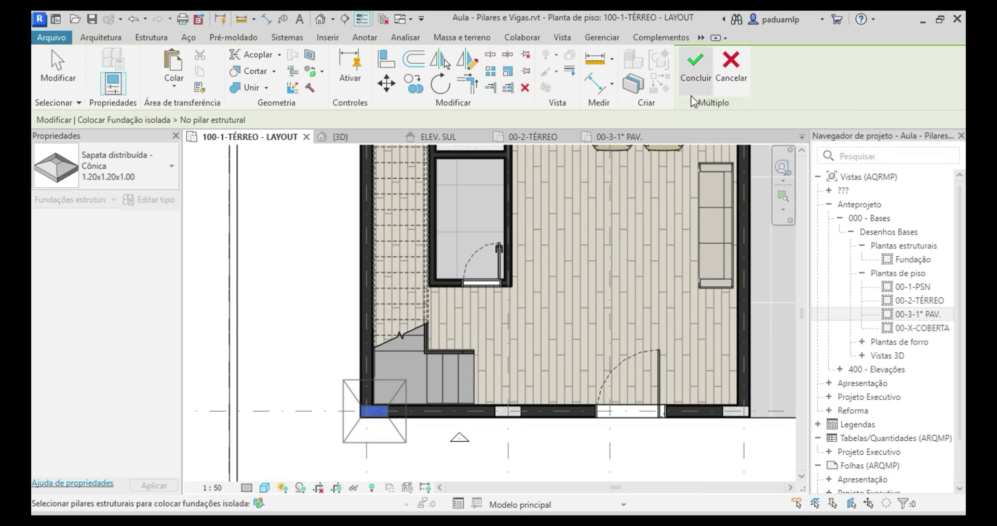
{"action": "left_click", "coordinate": [697, 75]}
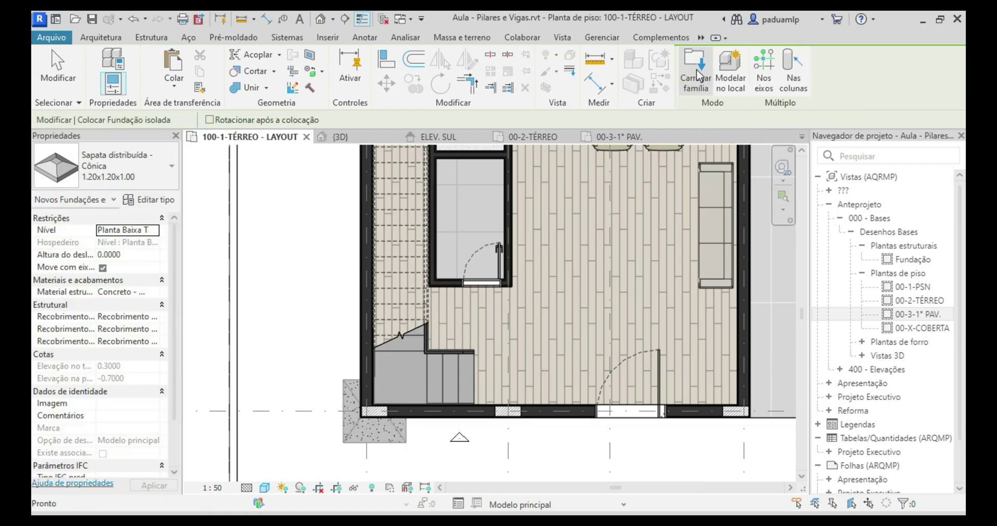
{"action": "key", "text": "Escape"}
{"action": "key", "text": "Escape"}
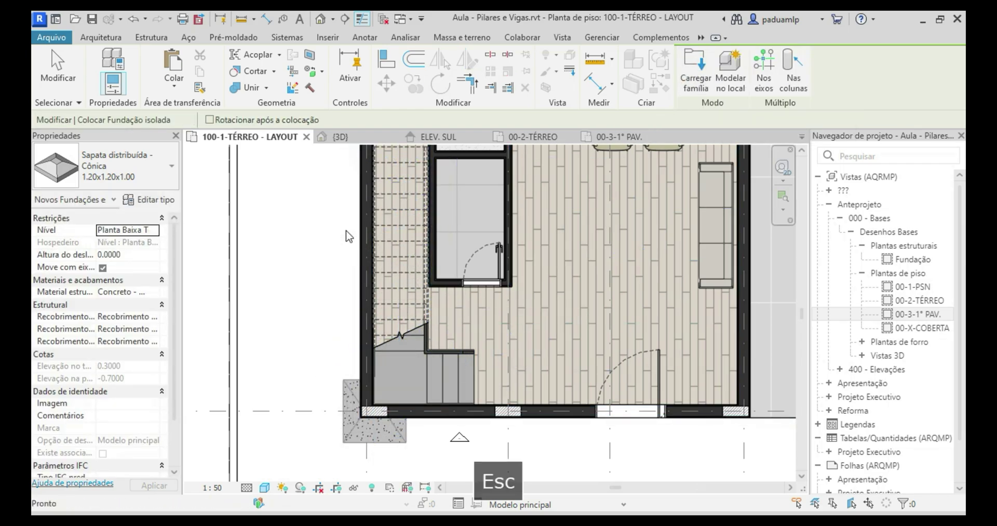
Step: In the 3D view, set the front corner footing's level to Fundação
{"action": "left_click", "coordinate": [335, 136]}
{"action": "key", "text": "h"}
{"action": "key", "text": "h"}
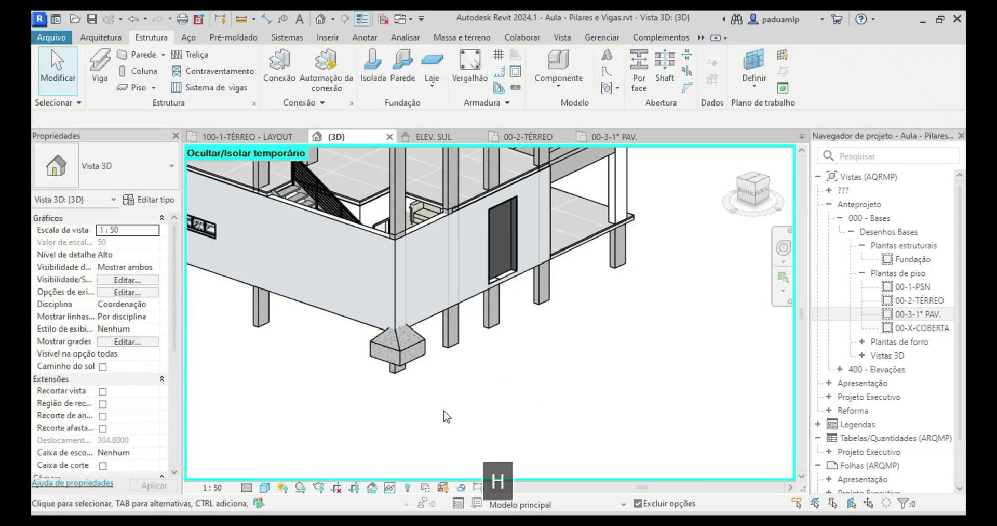
{"action": "scroll", "coordinate": [400, 369], "scroll_direction": "up", "scroll_amount": 2}
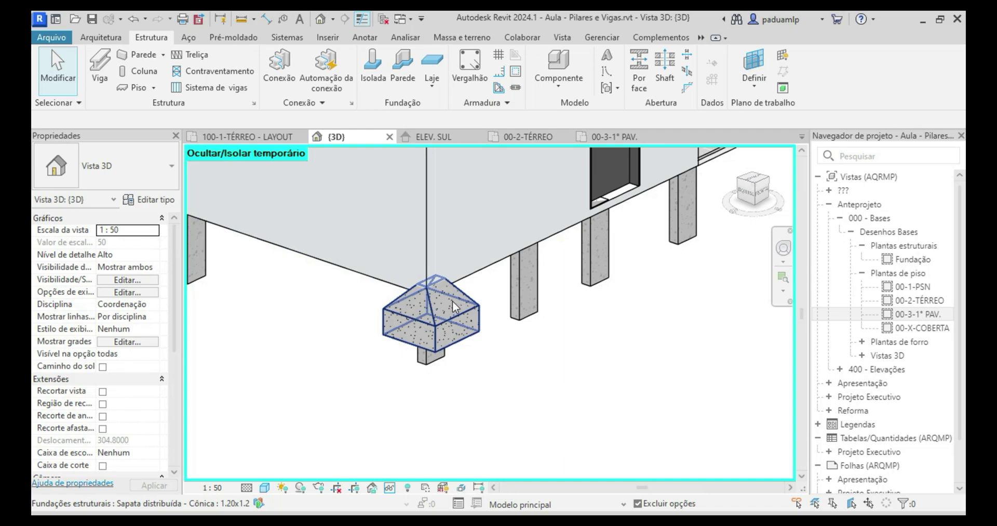
{"action": "left_click", "coordinate": [441, 302]}
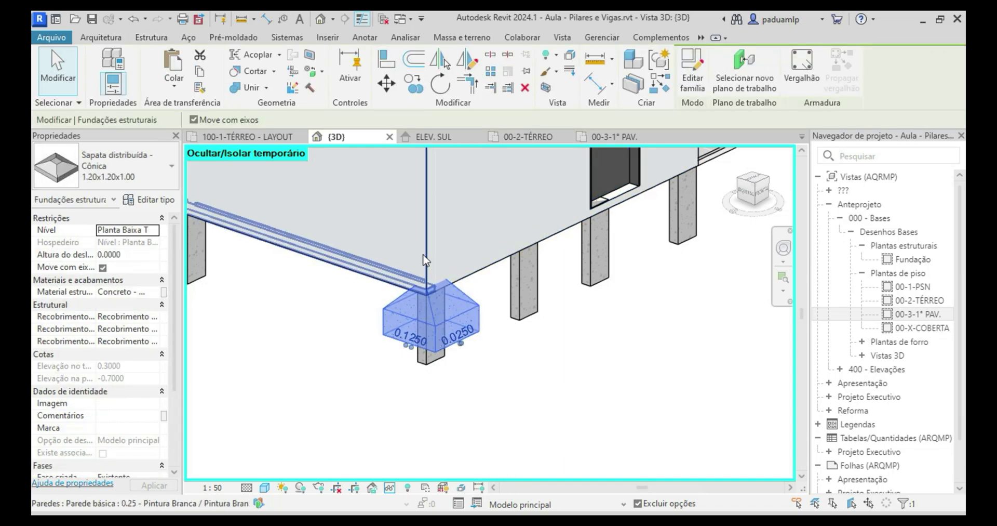
{"action": "key", "text": "Escape"}
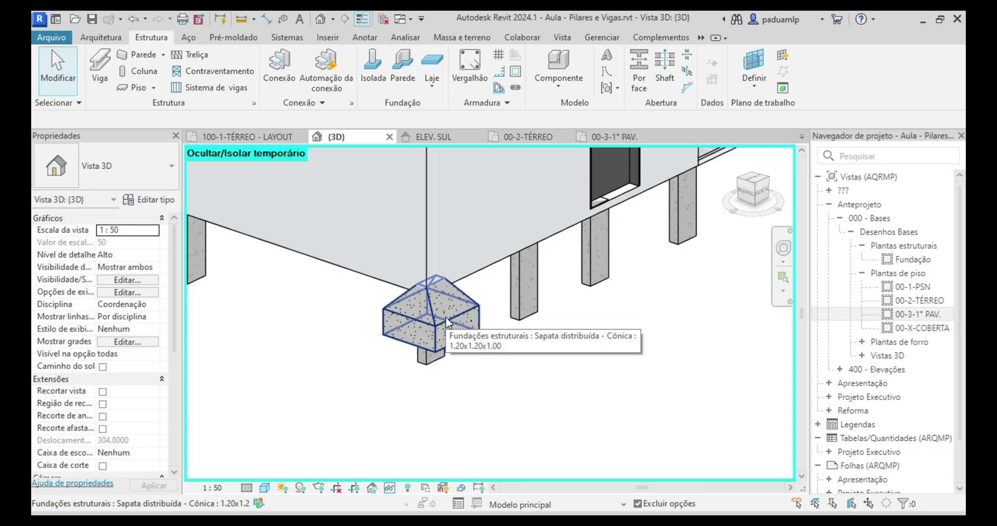
{"action": "left_click", "coordinate": [445, 316]}
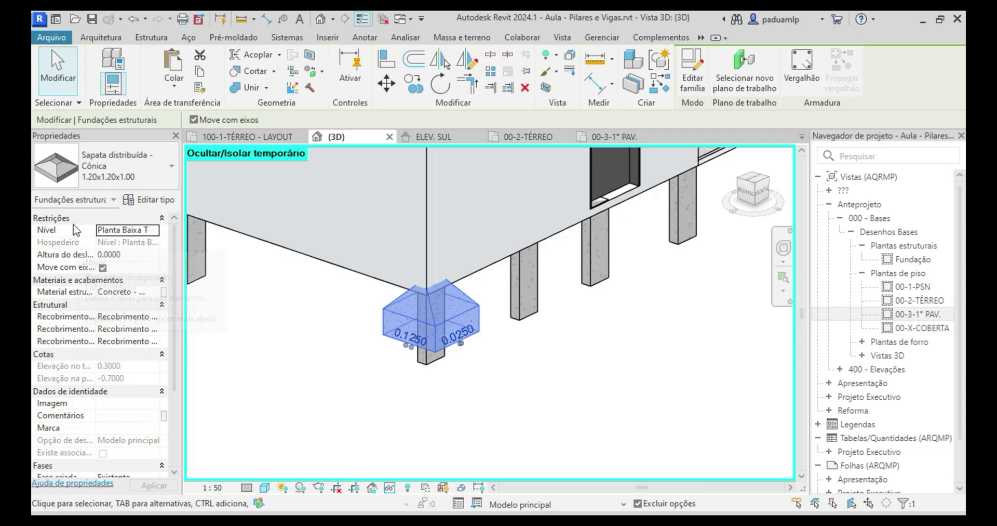
{"action": "left_click", "coordinate": [154, 231]}
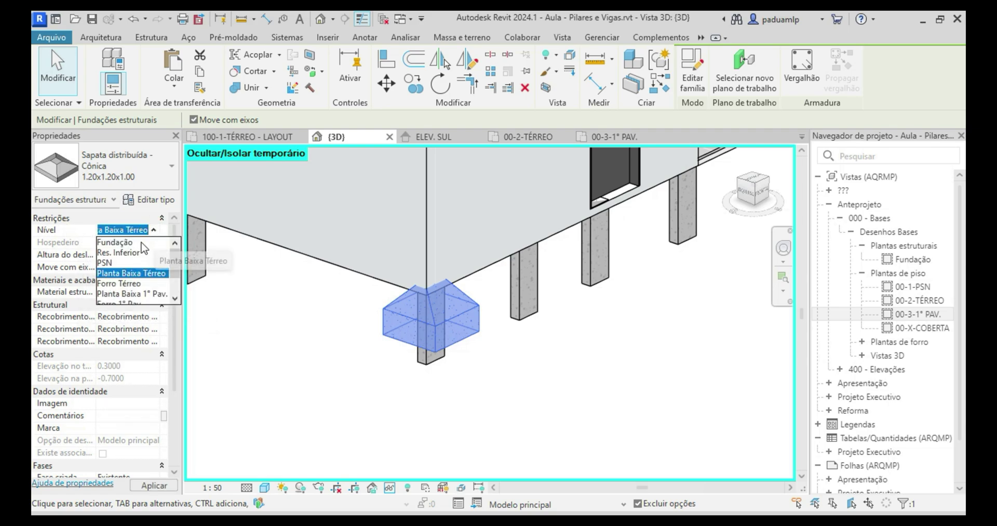
{"action": "left_click", "coordinate": [137, 247]}
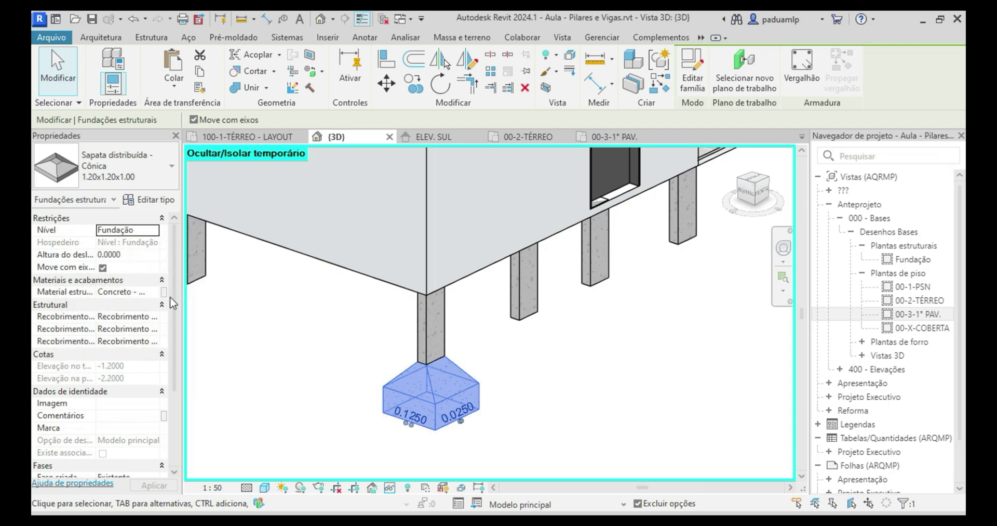
{"action": "left_click", "coordinate": [307, 337]}
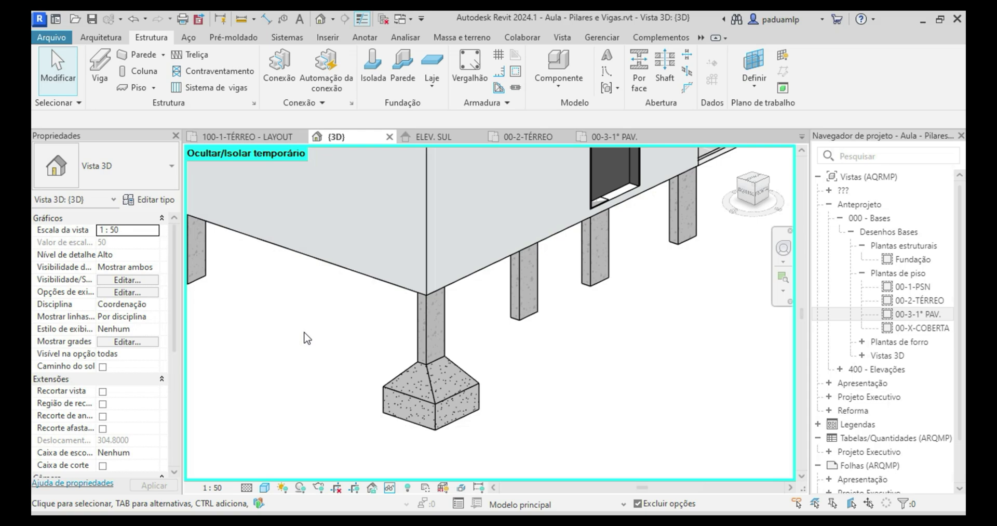
Step: In the Fundação structural plan, place 1.20x1.20x1.00 conical footings on all columns that lack one, using the at-columns placement
{"action": "double_click", "coordinate": [897, 267]}
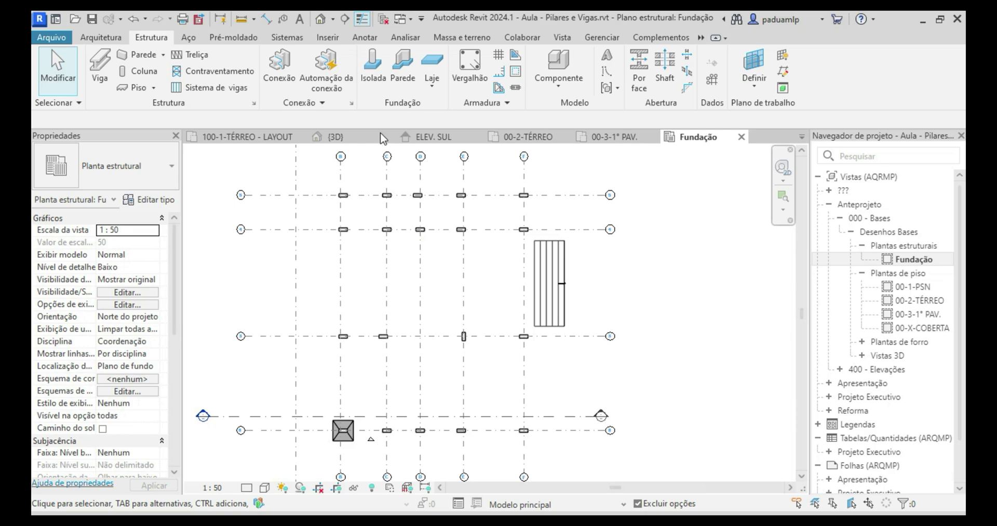
{"action": "left_click", "coordinate": [373, 79]}
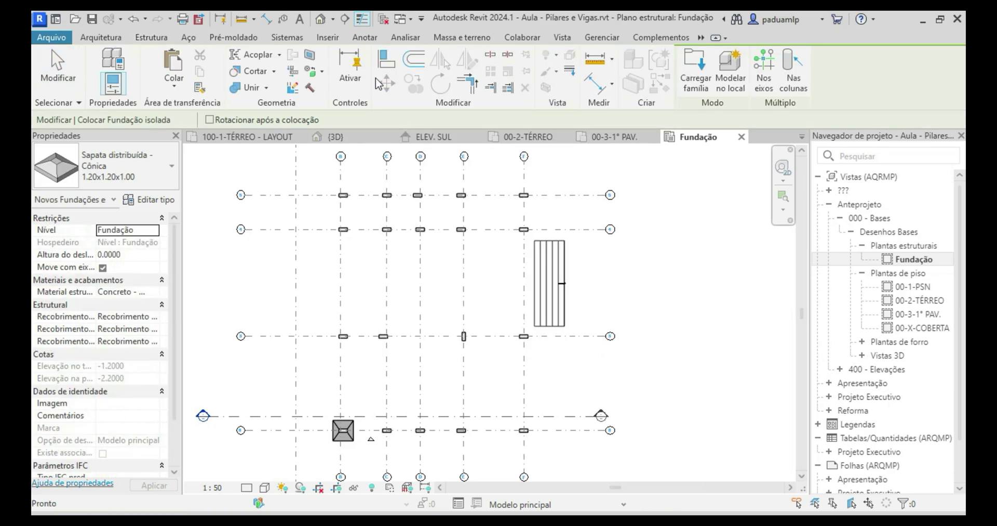
{"action": "left_click", "coordinate": [790, 79]}
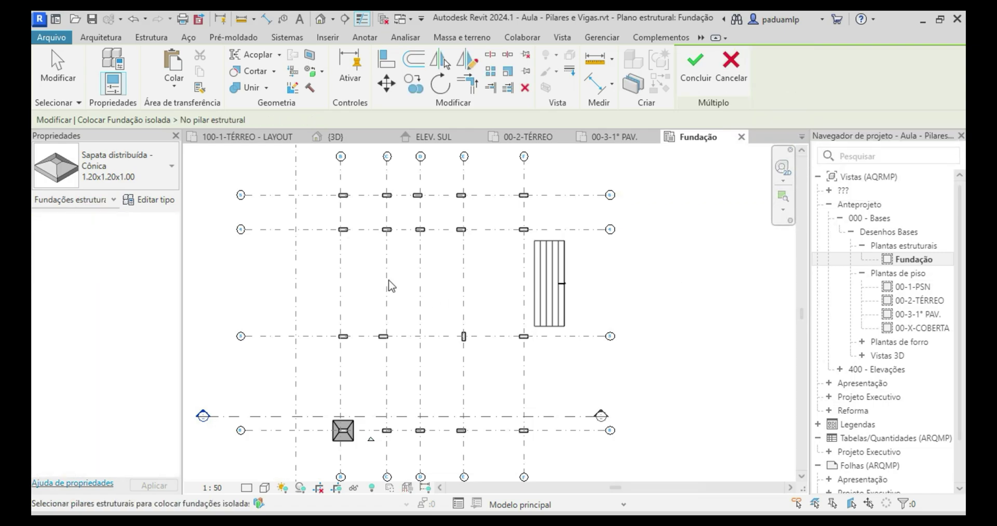
{"action": "left_click_drag", "start_coordinate": [318, 178], "coordinate": [541, 398]}
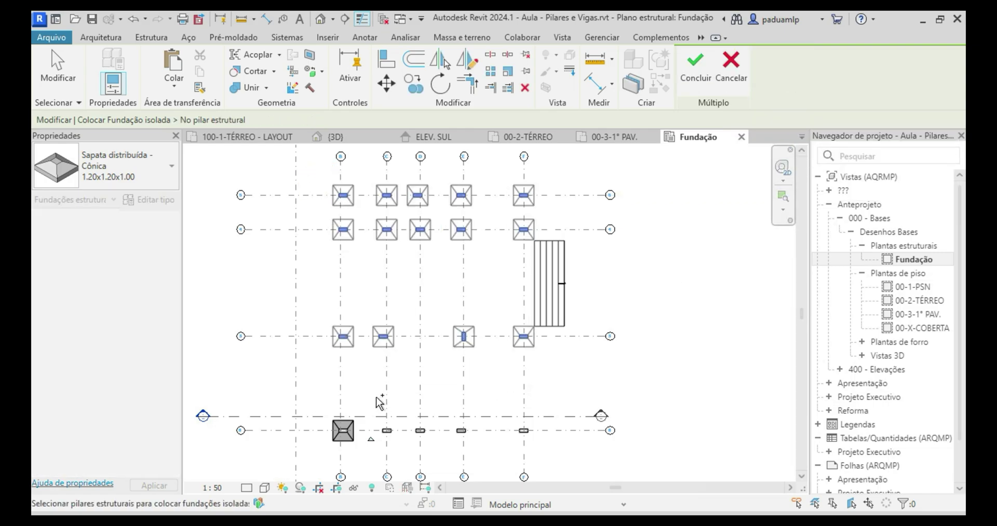
{"action": "left_click_drag", "start_coordinate": [379, 401], "coordinate": [546, 454], "text": "ctrl"}
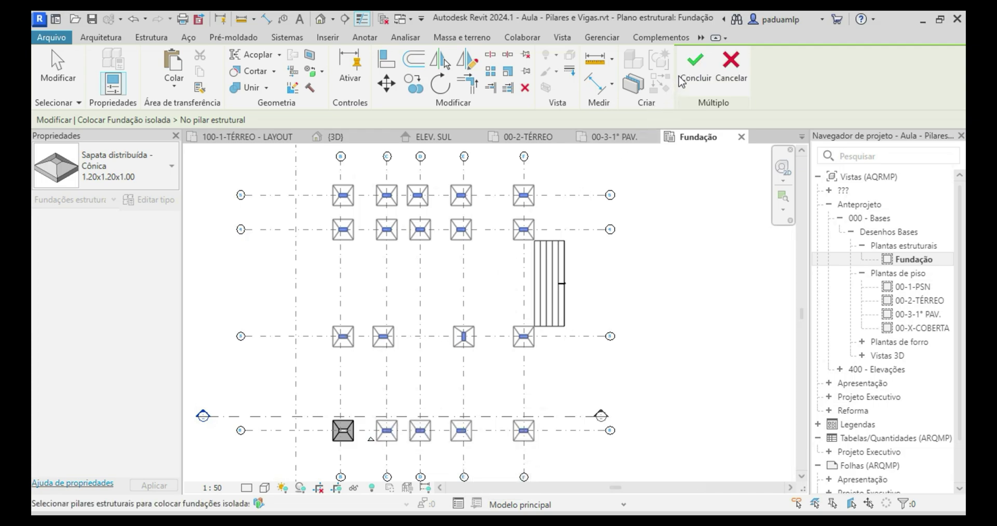
{"action": "left_click", "coordinate": [694, 70]}
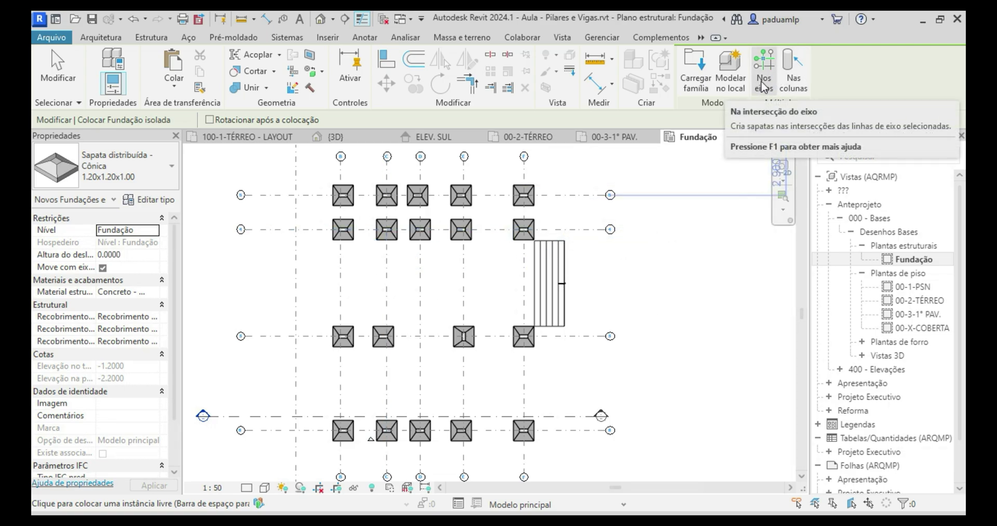
{"action": "scroll", "coordinate": [359, 457], "scroll_direction": "up", "scroll_amount": 5}
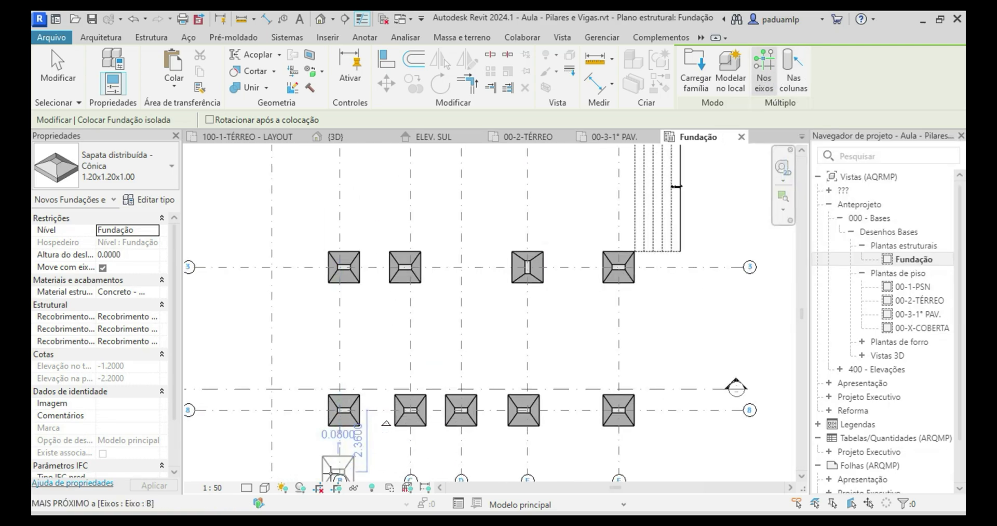
{"action": "scroll", "coordinate": [365, 445], "scroll_direction": "down", "scroll_amount": 5}
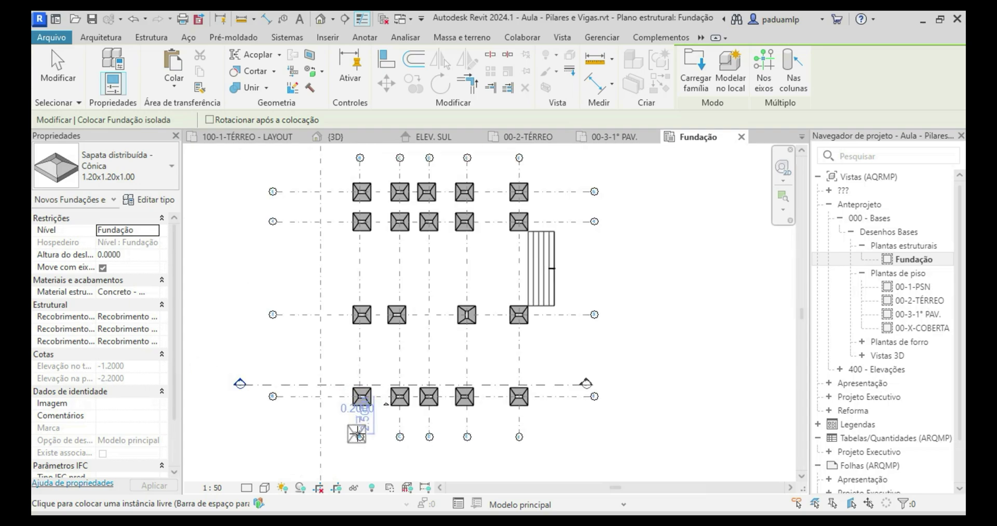
{"action": "scroll", "coordinate": [353, 178], "scroll_direction": "up", "scroll_amount": 5}
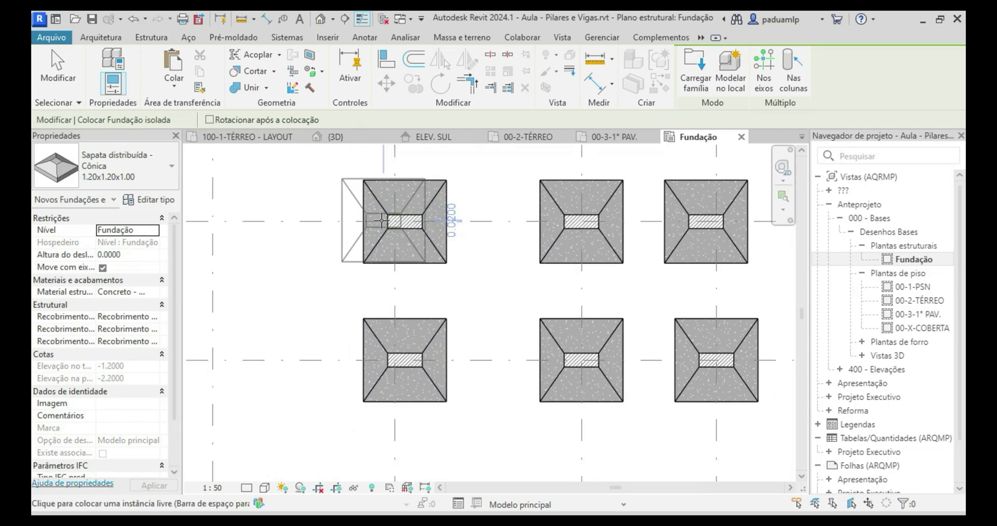
{"action": "key", "text": "Escape"}
{"action": "key", "text": "Escape"}
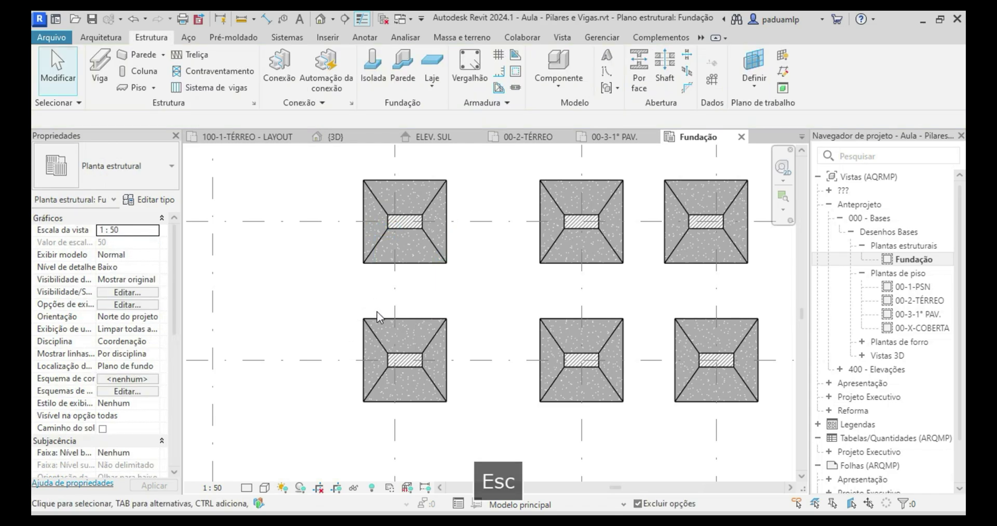
Step: Delete the front corner column's footing in the 100-1-TÉRREO - LAYOUT plan
{"action": "key", "text": "ctrl+Tab"}
{"action": "scroll", "coordinate": [359, 382], "scroll_direction": "up", "scroll_amount": 2}
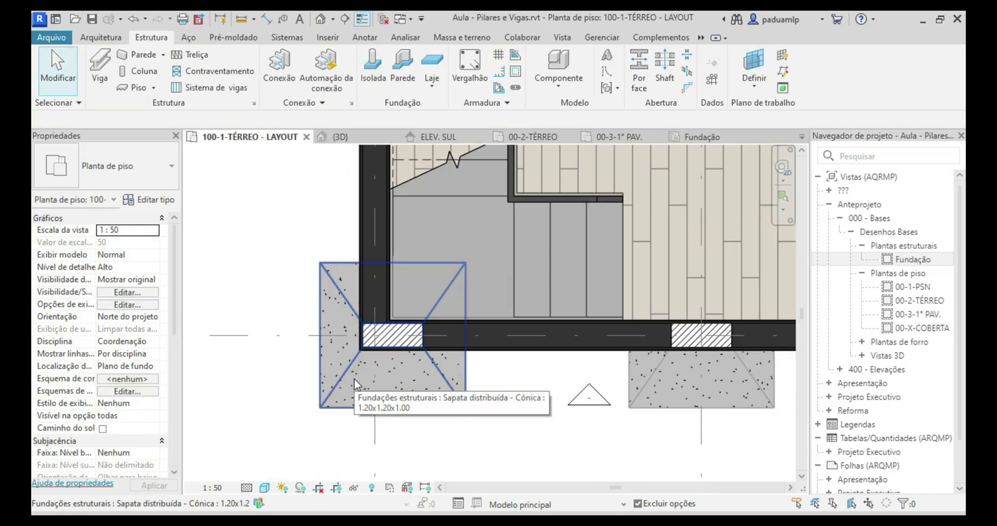
{"action": "left_click", "coordinate": [354, 379]}
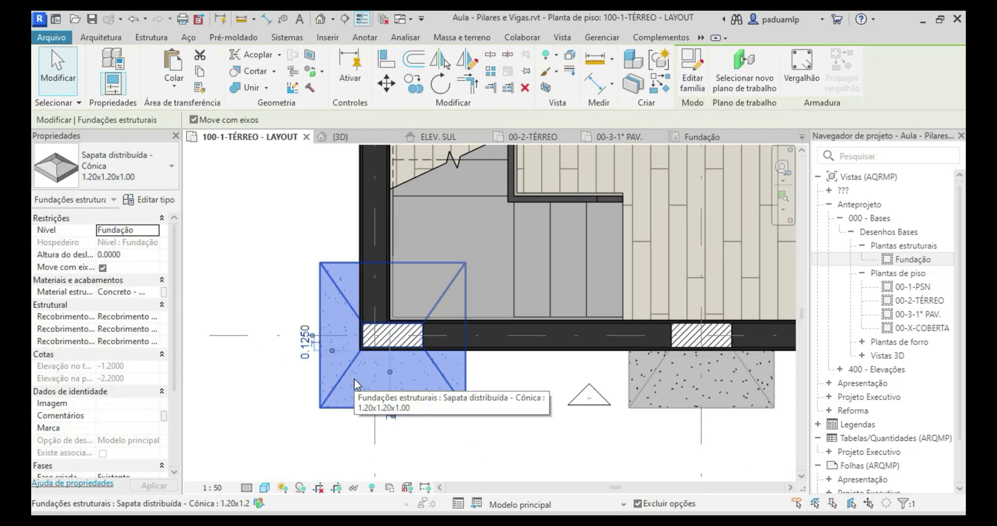
{"action": "key", "text": "Delete"}
Step: Place a 1.20x1.20x1.00 conical isolated footing at the grid intersection by the front corner column in the 100-1-TÉRREO - LAYOUT plan
{"action": "left_click", "coordinate": [381, 70]}
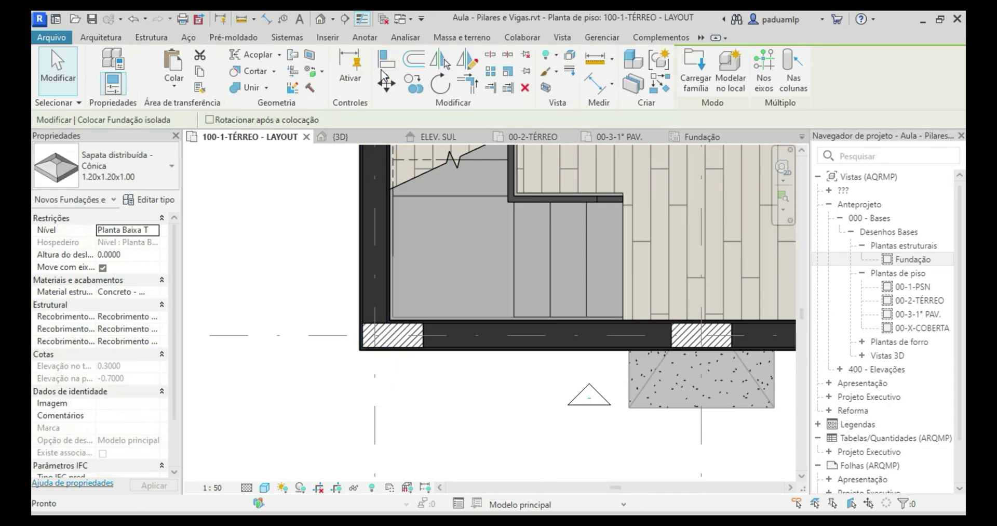
{"action": "left_click", "coordinate": [764, 78]}
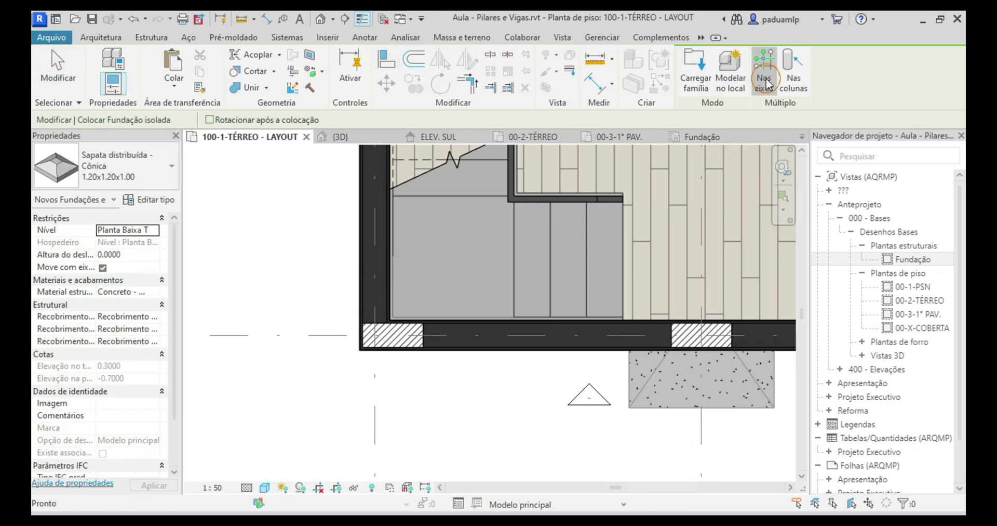
{"action": "left_click", "coordinate": [374, 365]}
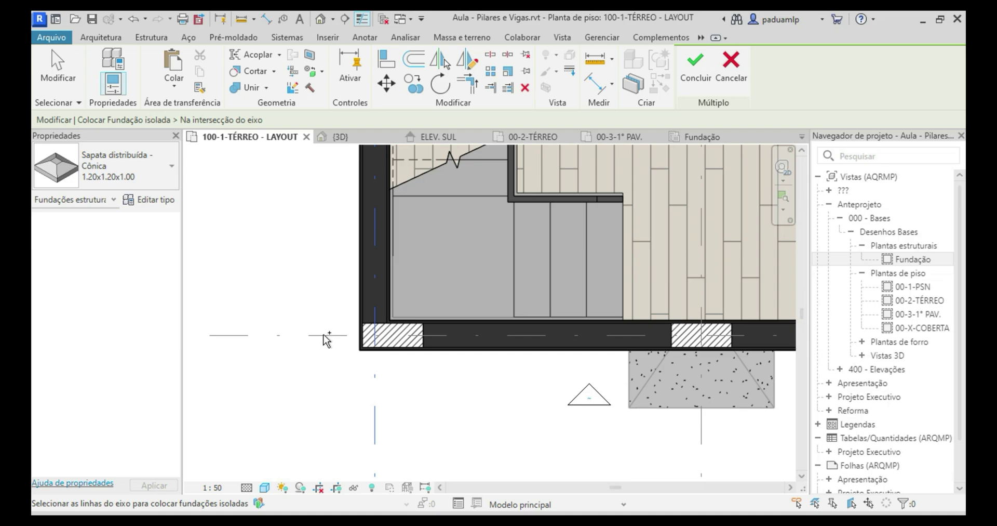
{"action": "left_click", "coordinate": [326, 336], "text": "ctrl"}
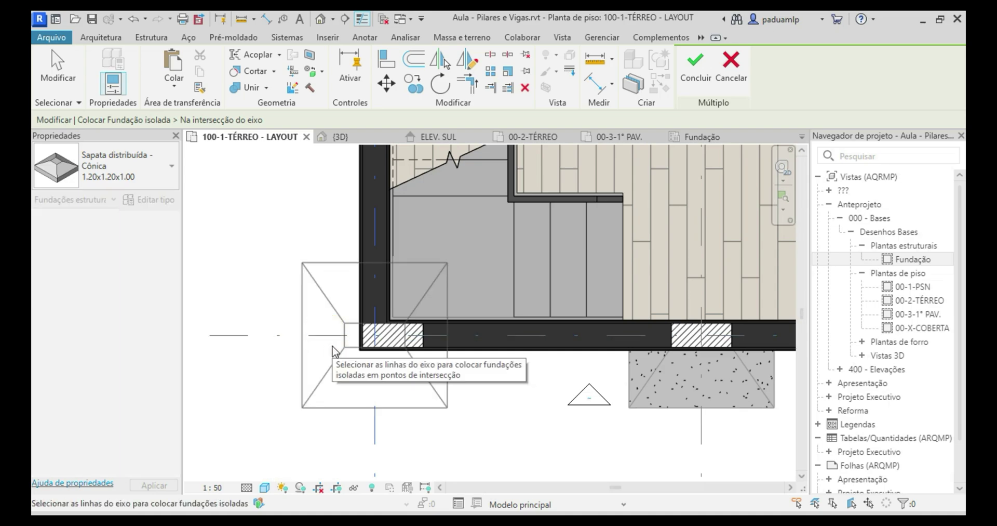
{"action": "left_click", "coordinate": [696, 70]}
{"action": "key", "text": "Escape"}
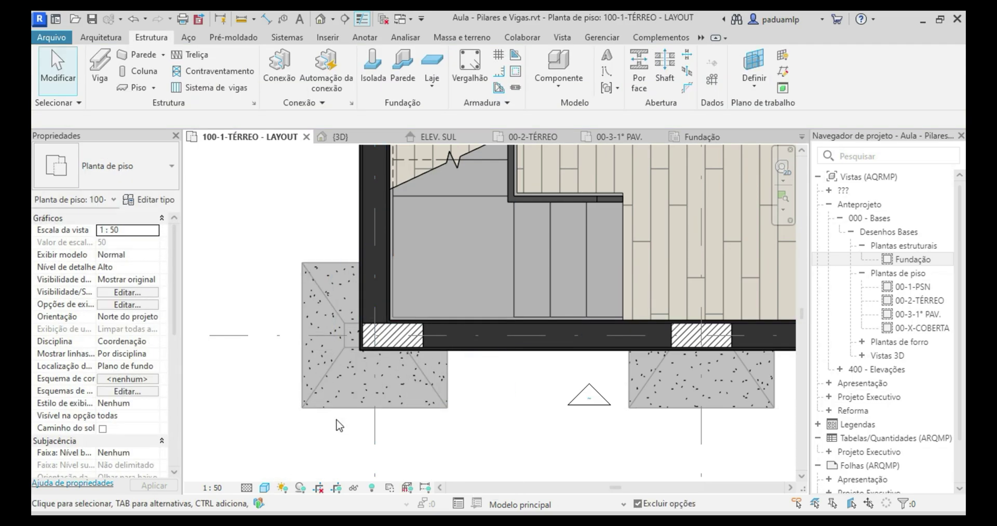
Step: Align the new corner footing's inner pedestal edge with the outer face of the front corner column
{"action": "key", "text": "a"}
{"action": "key", "text": "l"}
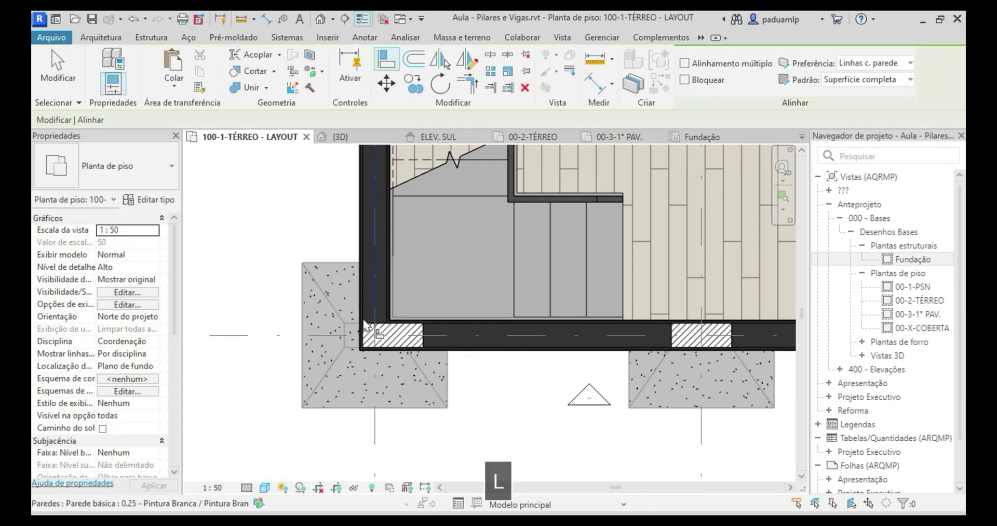
{"action": "key", "text": "Tab"}
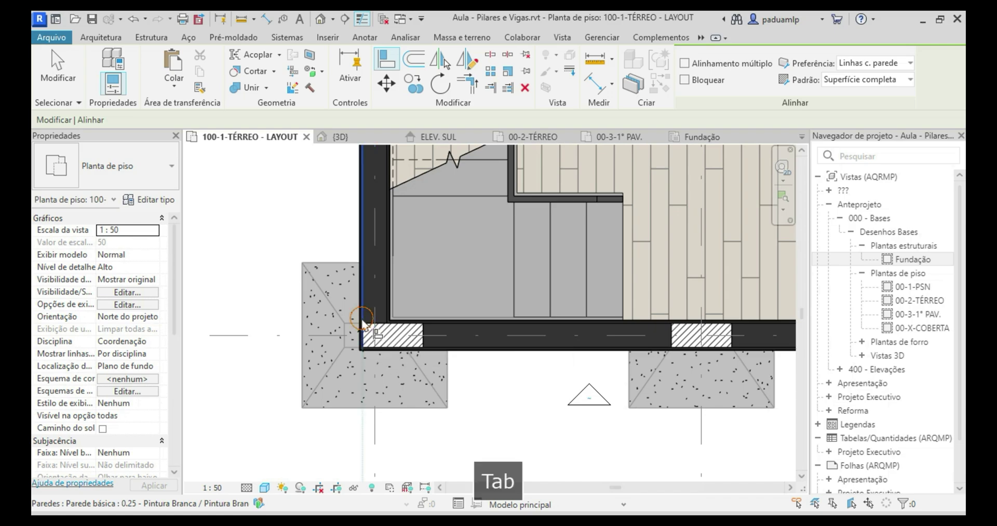
{"action": "left_click", "coordinate": [364, 325]}
{"action": "left_click", "coordinate": [345, 342]}
{"action": "key", "text": "Escape"}
Step: Change the newly placed corner footing's level to Fundação in the 3D view
{"action": "left_click", "coordinate": [348, 137]}
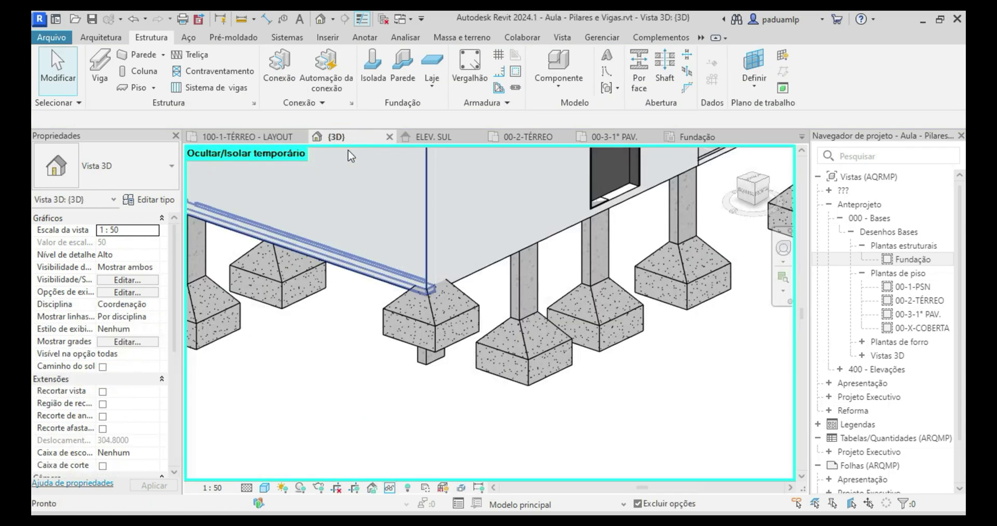
{"action": "scroll", "coordinate": [345, 378], "scroll_direction": "down", "scroll_amount": 4}
{"action": "left_click", "coordinate": [412, 351]}
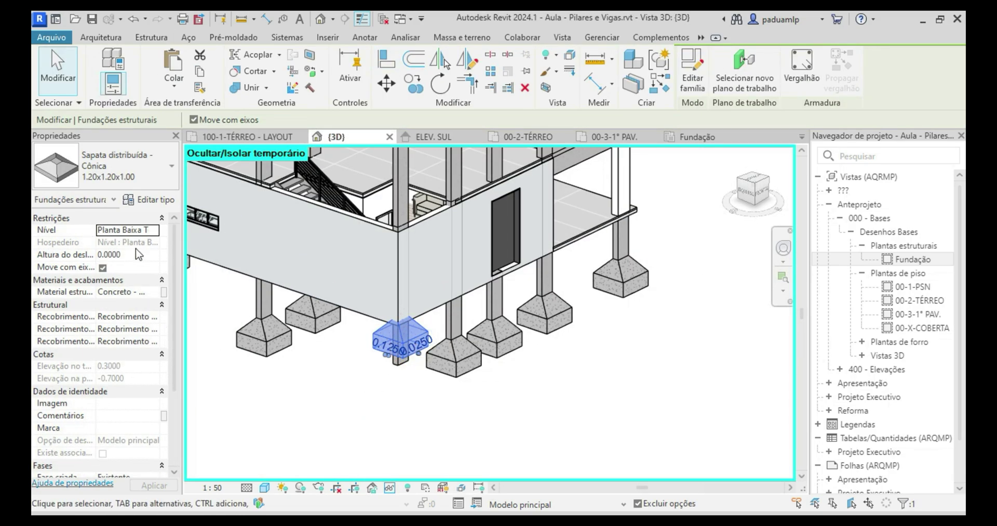
{"action": "left_click", "coordinate": [130, 219]}
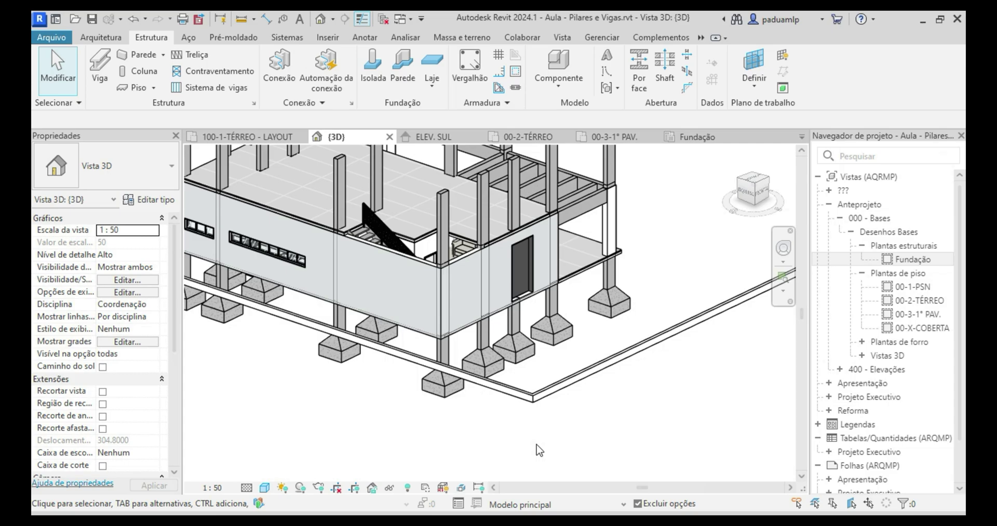
Step: Place Sapata de suporte - 900 x 300 wall foundations under the side and front boundary walls
{"action": "scroll", "coordinate": [540, 449], "scroll_direction": "down", "scroll_amount": 3}
{"action": "middle_click_drag", "start_coordinate": [556, 438], "coordinate": [279, 434], "text": "shift"}
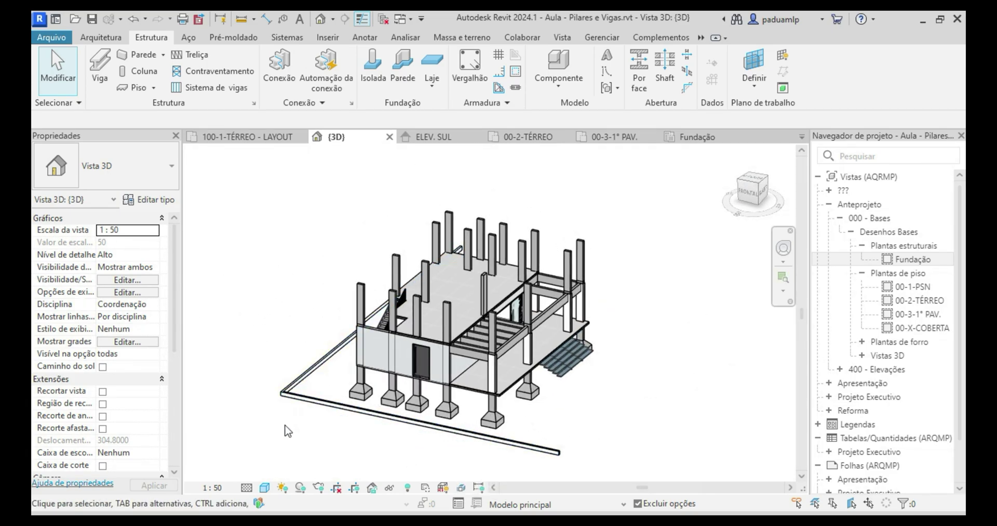
{"action": "scroll", "coordinate": [288, 429], "scroll_direction": "up", "scroll_amount": 4}
{"action": "scroll", "coordinate": [287, 429], "scroll_direction": "up", "scroll_amount": 1}
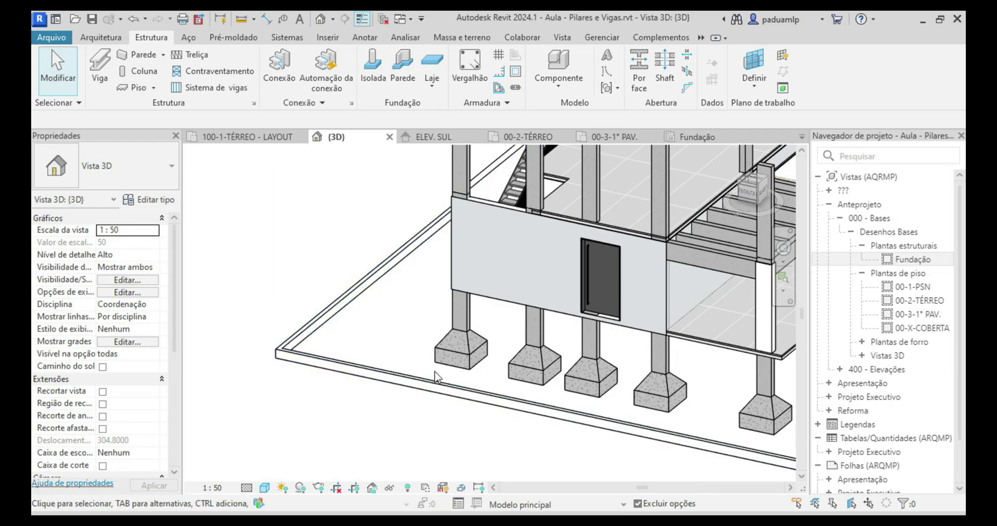
{"action": "left_click", "coordinate": [401, 78]}
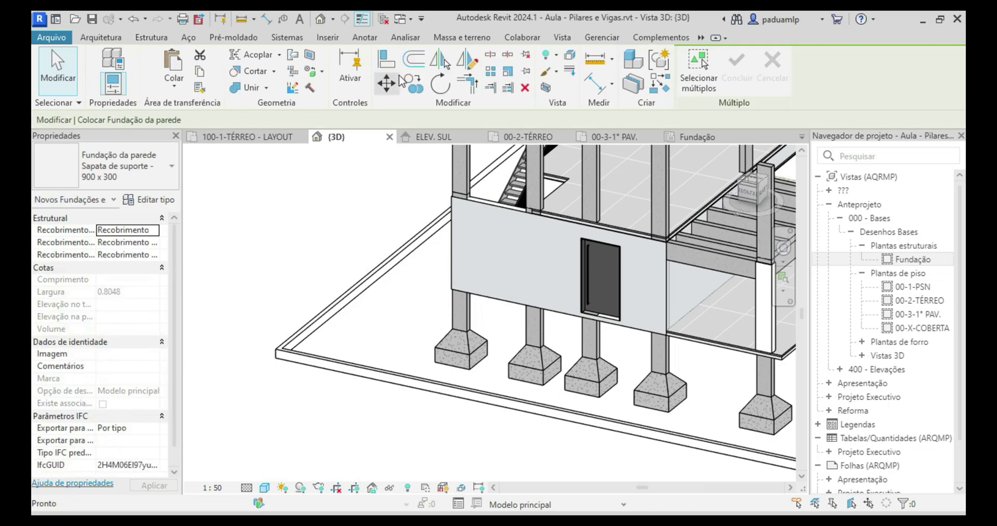
{"action": "left_click", "coordinate": [356, 301]}
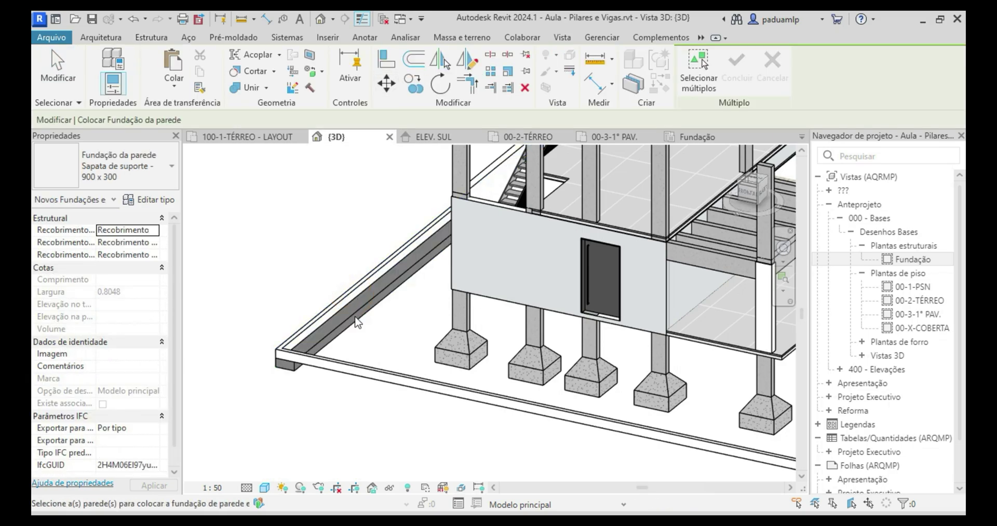
{"action": "left_click", "coordinate": [357, 371]}
{"action": "key", "text": "Escape"}
{"action": "key", "text": "Escape"}
Step: Temporarily hide the low front boundary wall and view the wall foundations from the front
{"action": "middle_click_drag", "start_coordinate": [356, 370], "coordinate": [305, 366], "text": "shift"}
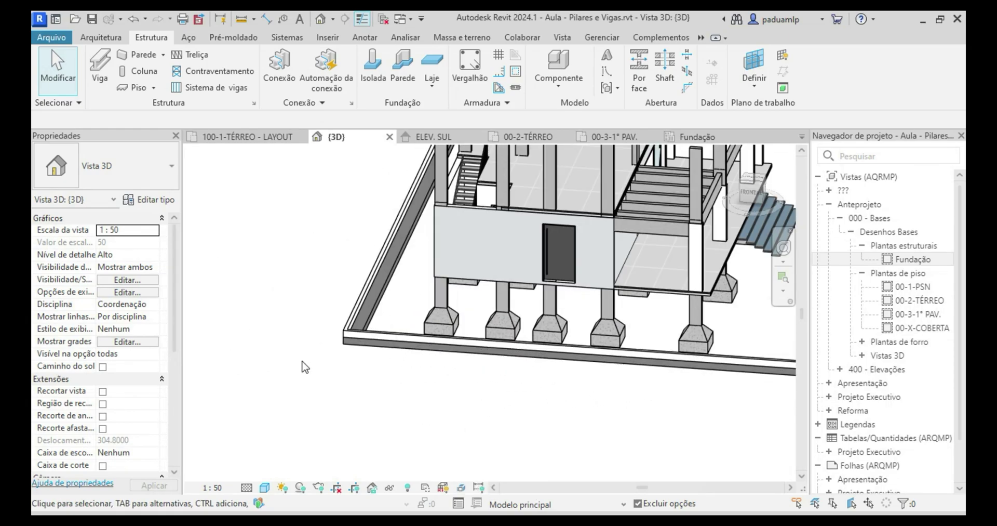
{"action": "scroll", "coordinate": [322, 362], "scroll_direction": "up", "scroll_amount": 4}
{"action": "left_click", "coordinate": [437, 326]}
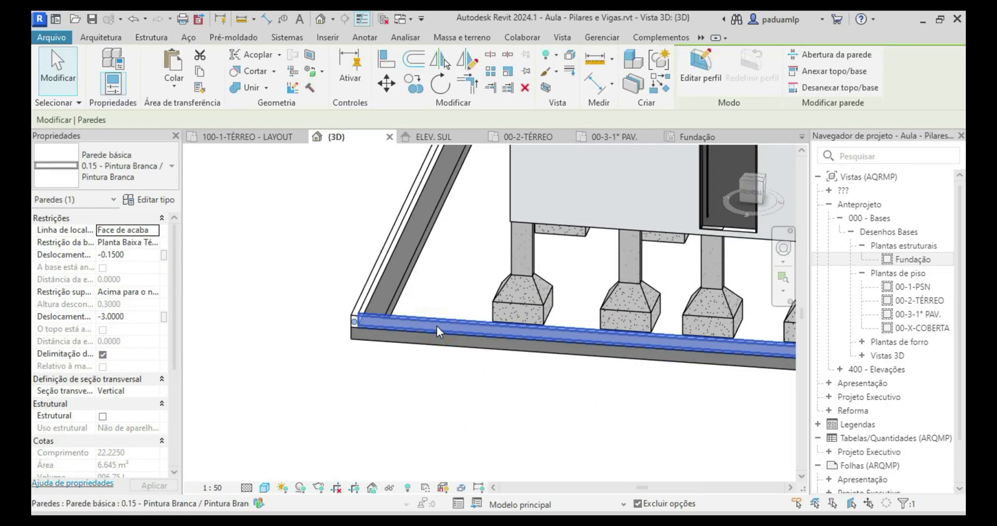
{"action": "key", "text": "h"}
{"action": "key", "text": "h"}
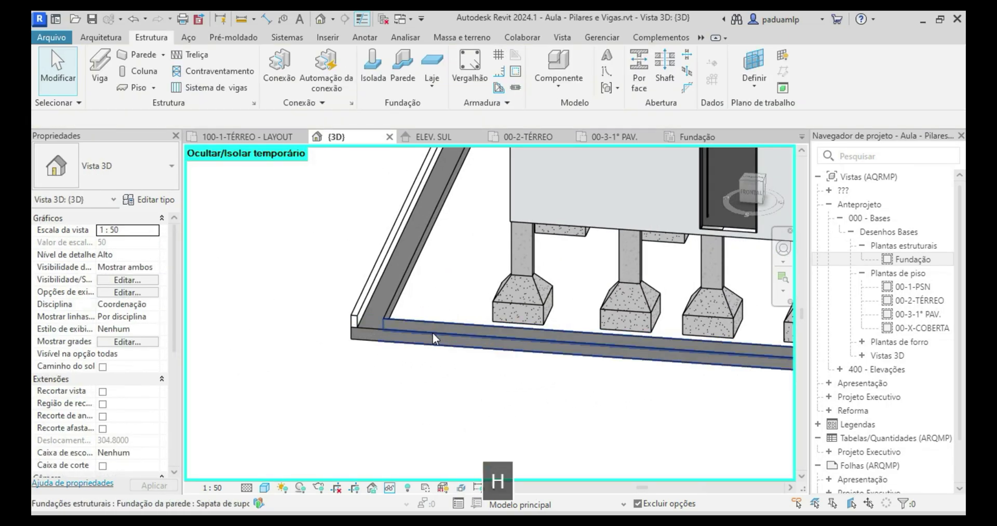
{"action": "middle_click_drag", "start_coordinate": [430, 339], "coordinate": [496, 137]}
{"action": "left_click", "coordinate": [751, 193]}
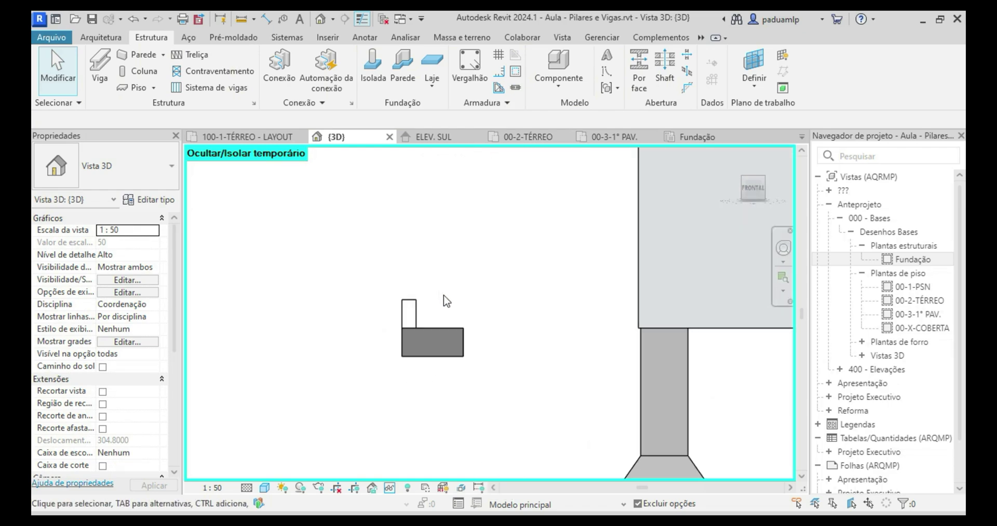
Step: In the side wall foundation's type properties, set the structural use to Superfície de apoio and apply it
{"action": "left_click", "coordinate": [456, 350]}
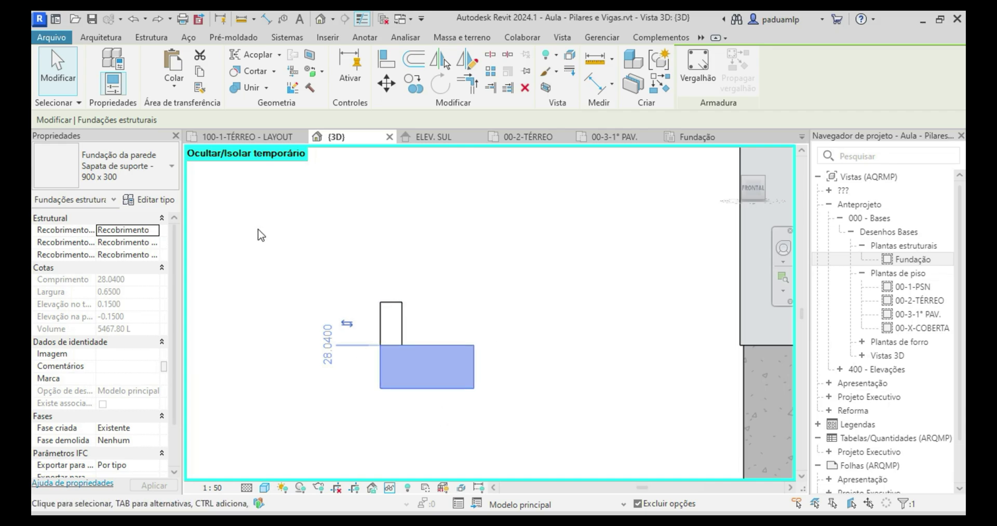
{"action": "left_click", "coordinate": [159, 201]}
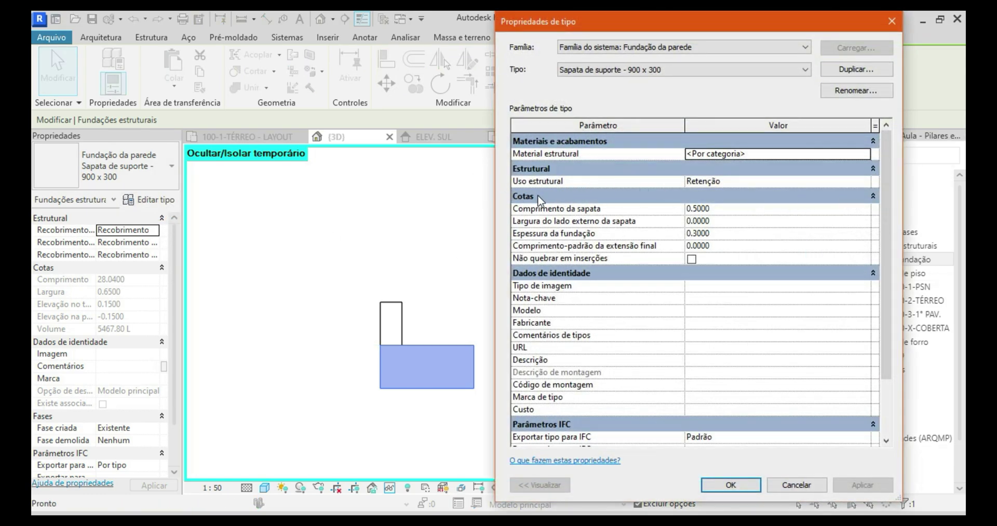
{"action": "left_click", "coordinate": [867, 184]}
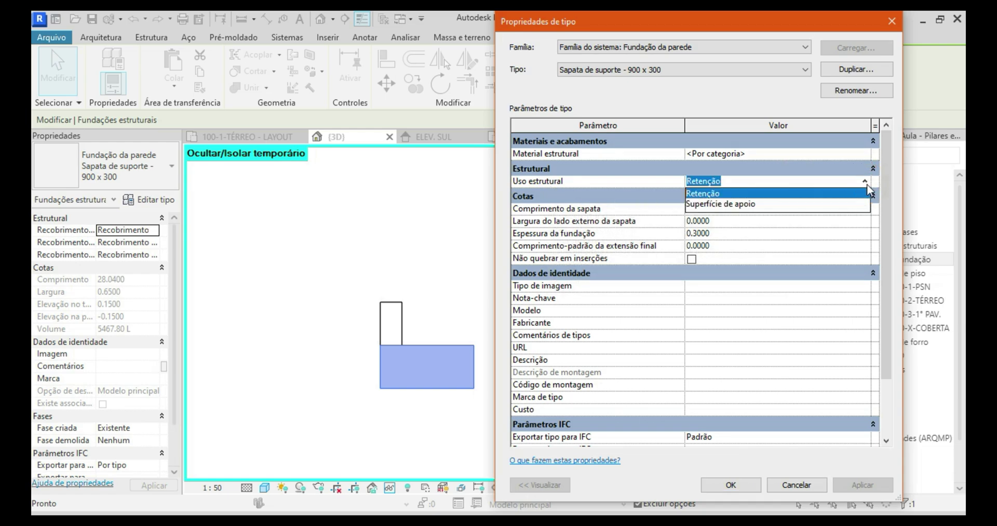
{"action": "left_click", "coordinate": [733, 204]}
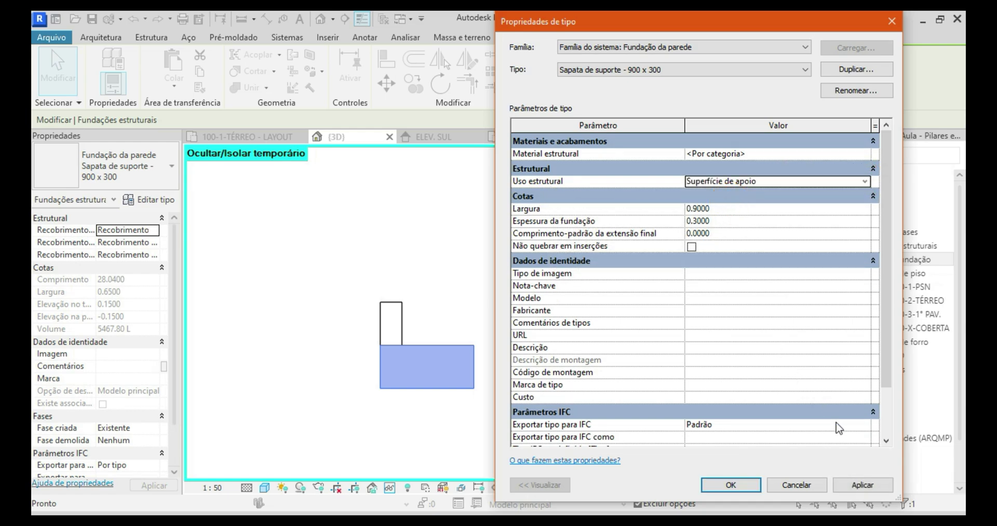
{"action": "left_click", "coordinate": [849, 484]}
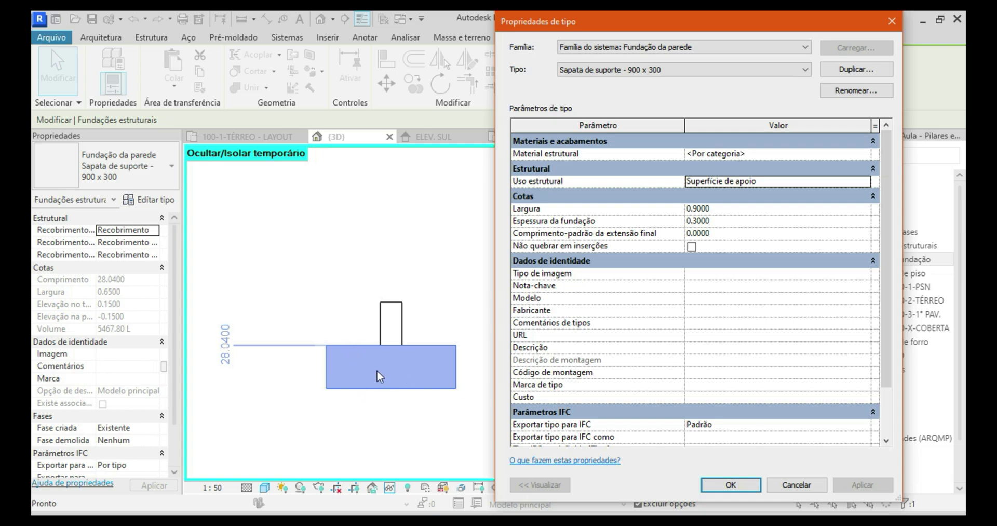
Step: Compare the two structural use options of the wall foundation type and set it to Retenção
{"action": "mouse_move", "coordinate": [518, 186]}
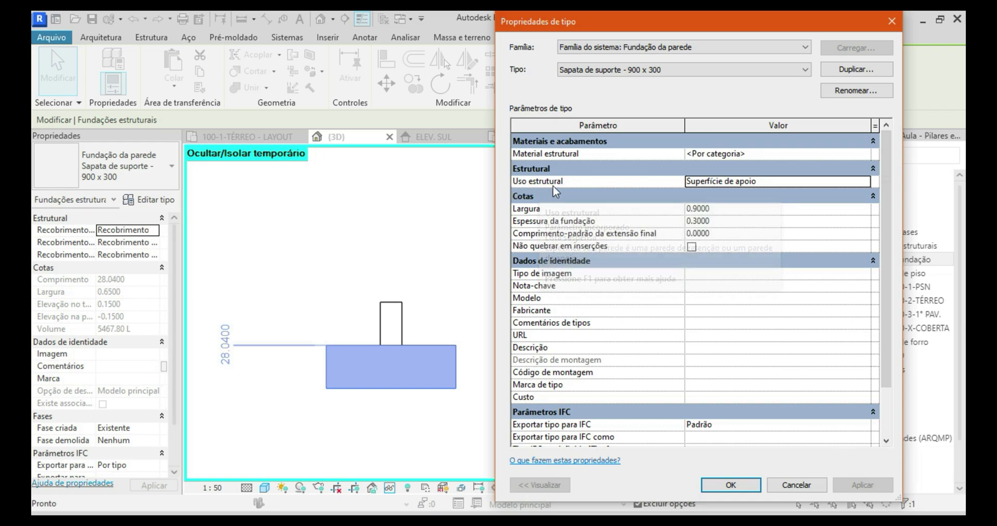
{"action": "left_click", "coordinate": [865, 182]}
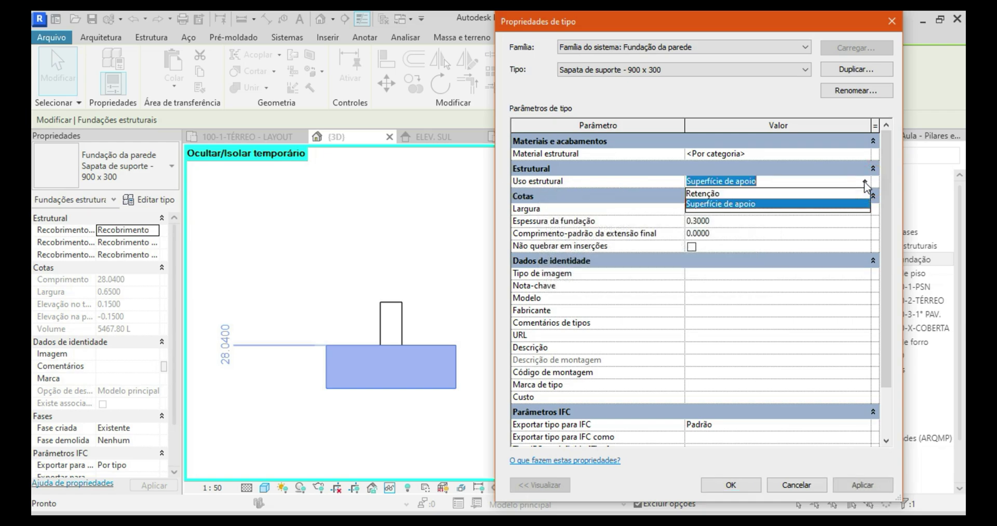
{"action": "left_click", "coordinate": [718, 194]}
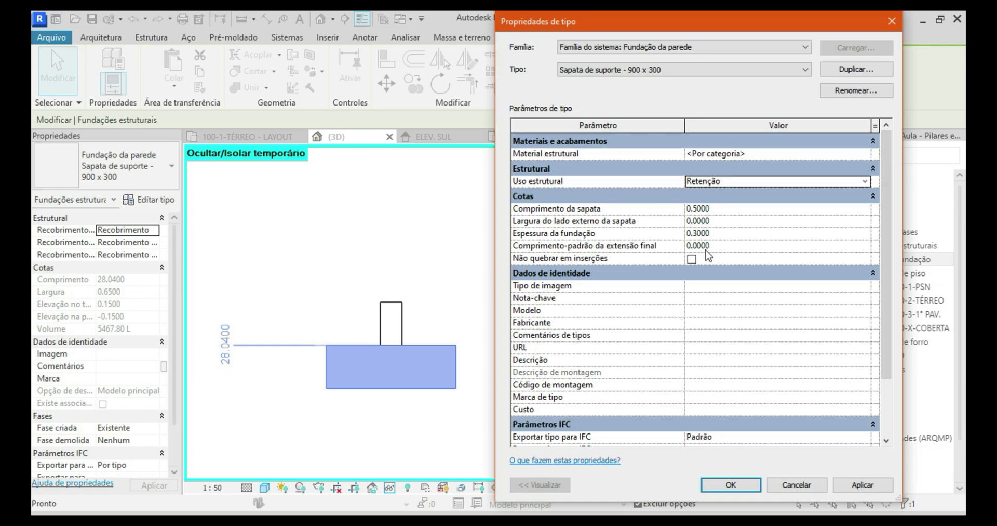
{"action": "left_click", "coordinate": [865, 180]}
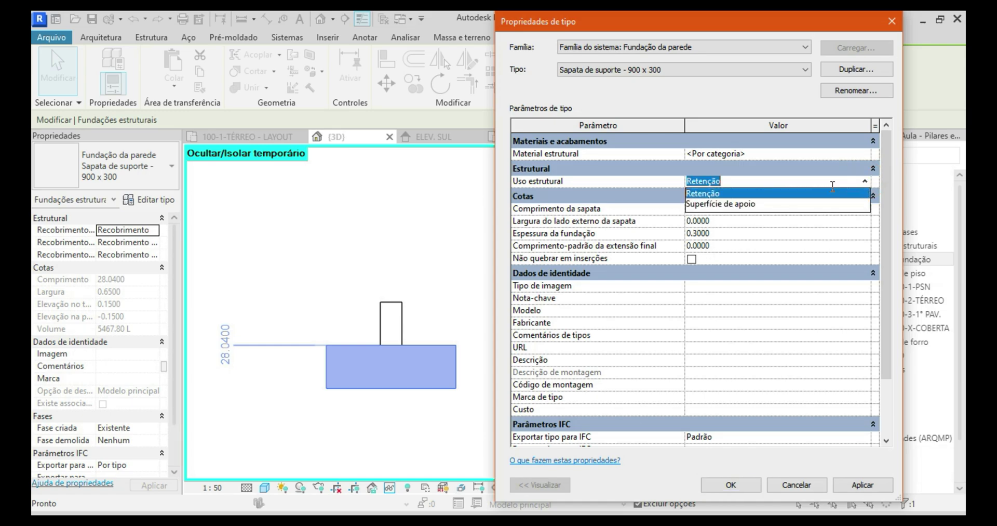
{"action": "left_click", "coordinate": [766, 205]}
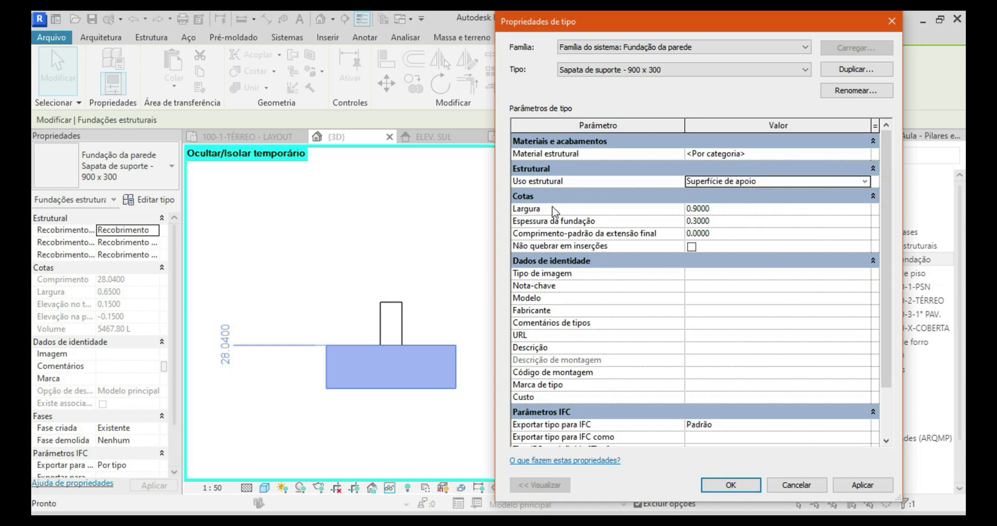
{"action": "left_click", "coordinate": [854, 182]}
{"action": "left_click", "coordinate": [866, 182]}
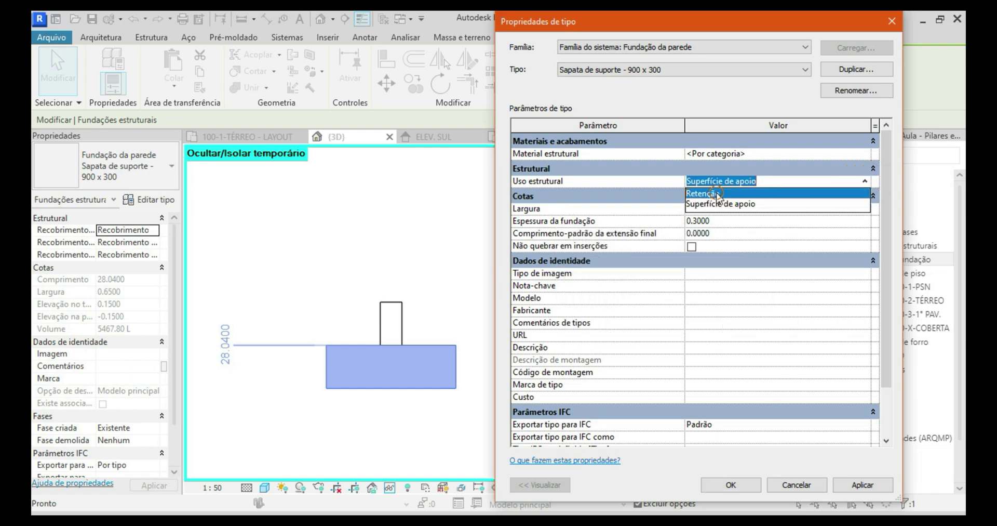
{"action": "left_click", "coordinate": [719, 196]}
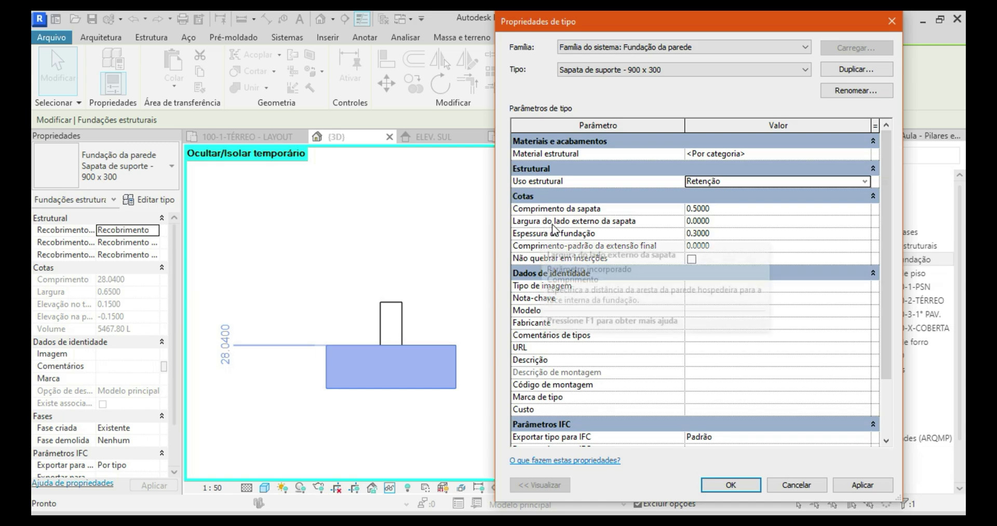
Step: Try an external side width of 0.3000 for the wall foundation type and restore it to 0.0000
{"action": "left_click", "coordinate": [726, 222]}
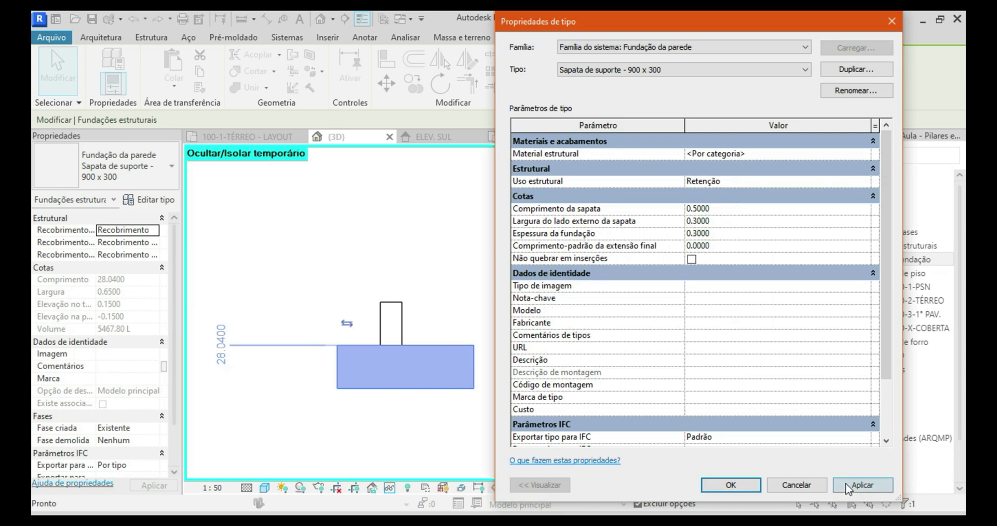
{"action": "left_click", "coordinate": [846, 486]}
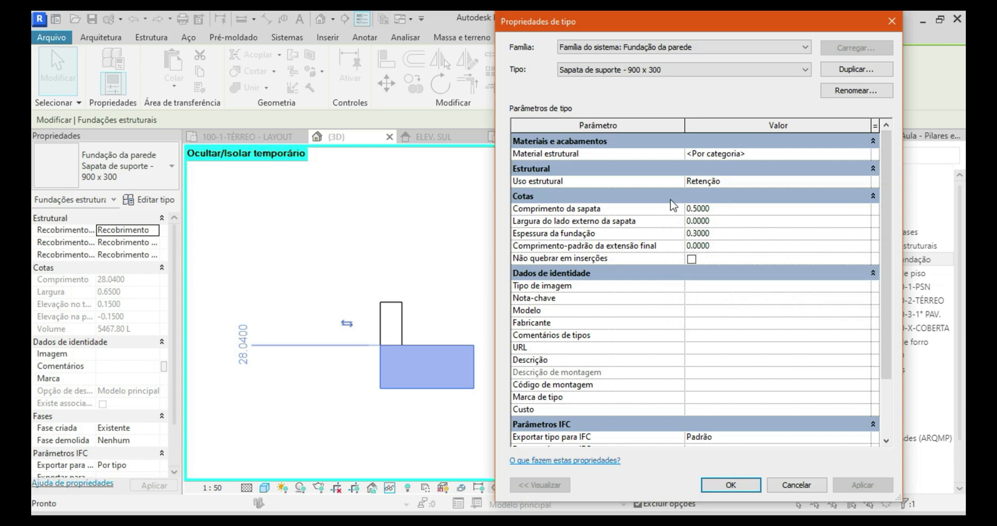
{"action": "left_click", "coordinate": [699, 221]}
Step: Set the wall foundation type's Comprimento da sapata to 0.25 and its Espessura da fundação to 1, and confirm the type properties
{"action": "left_click", "coordinate": [746, 209]}
{"action": "key", "text": "BackSpace"}
{"action": "type", "text": ".25"}
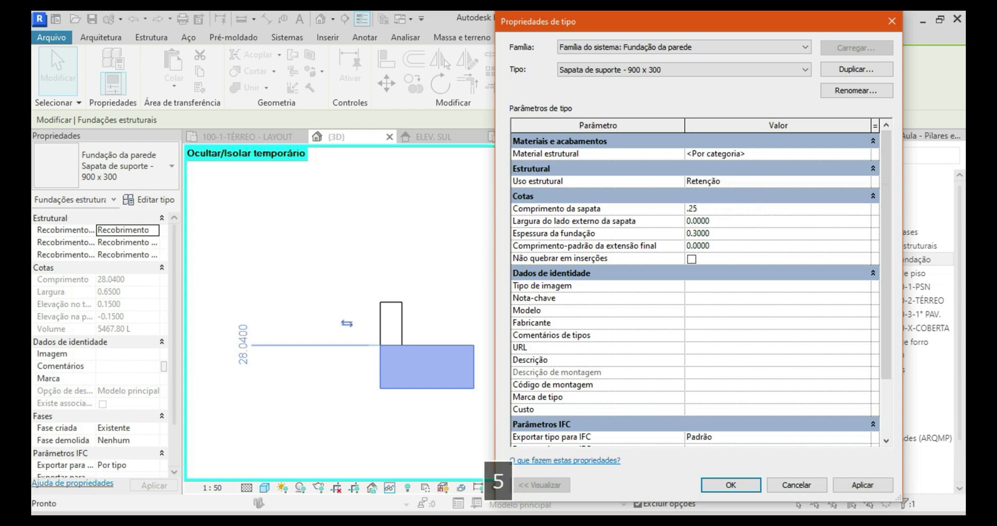
{"action": "left_click", "coordinate": [875, 491]}
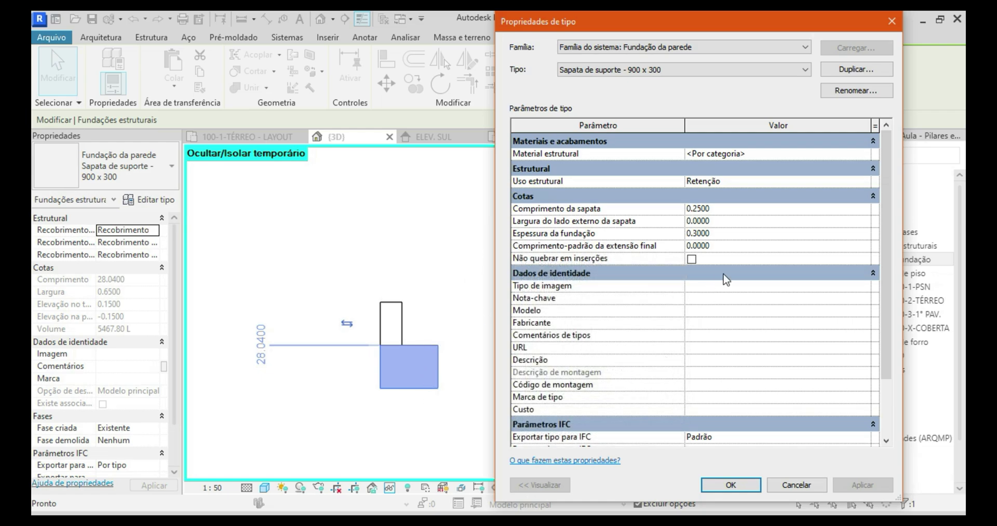
{"action": "left_click", "coordinate": [729, 235]}
{"action": "type", "text": "1"}
{"action": "left_click", "coordinate": [862, 484]}
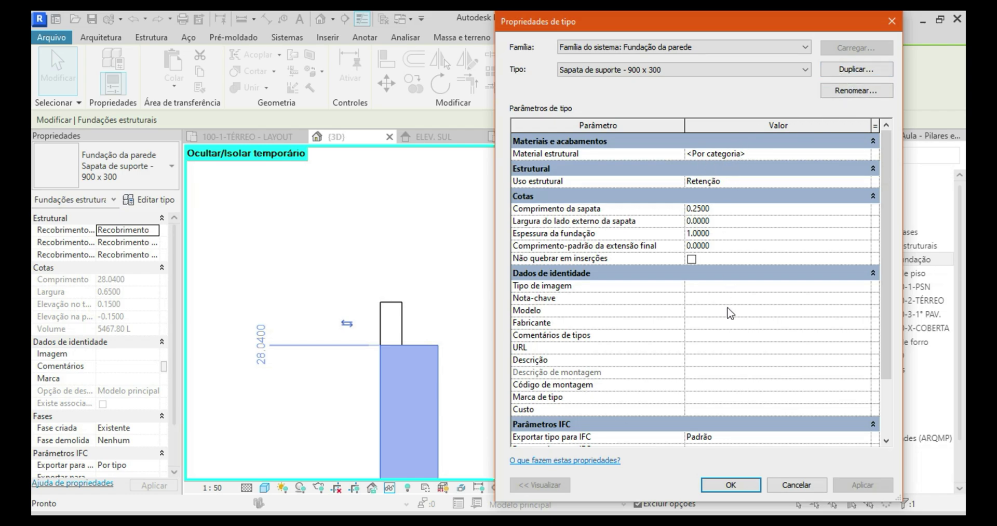
{"action": "left_click", "coordinate": [743, 483]}
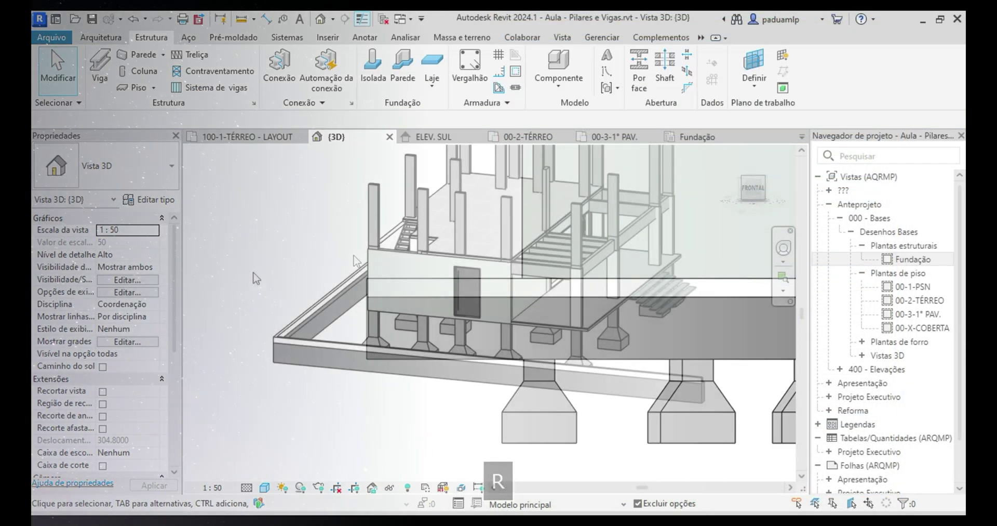